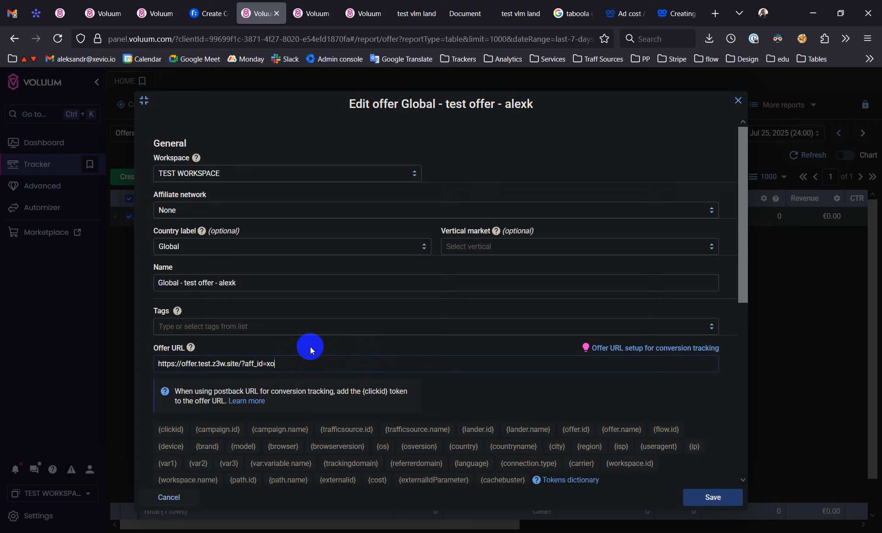
- Append the parameter &aff_clid={clickid} to the test offer's Offer URL, using the predefined clickid token for its value
text(?)
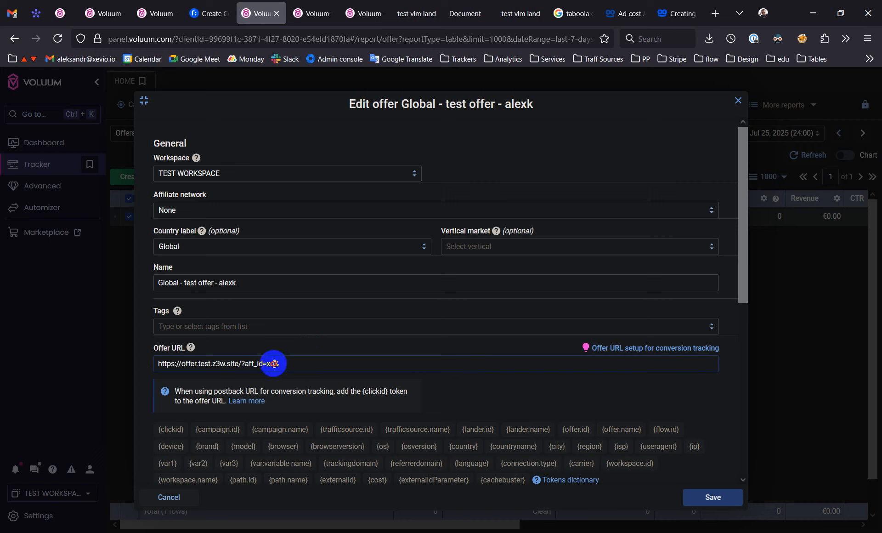
drag(274, 363, 156, 364)
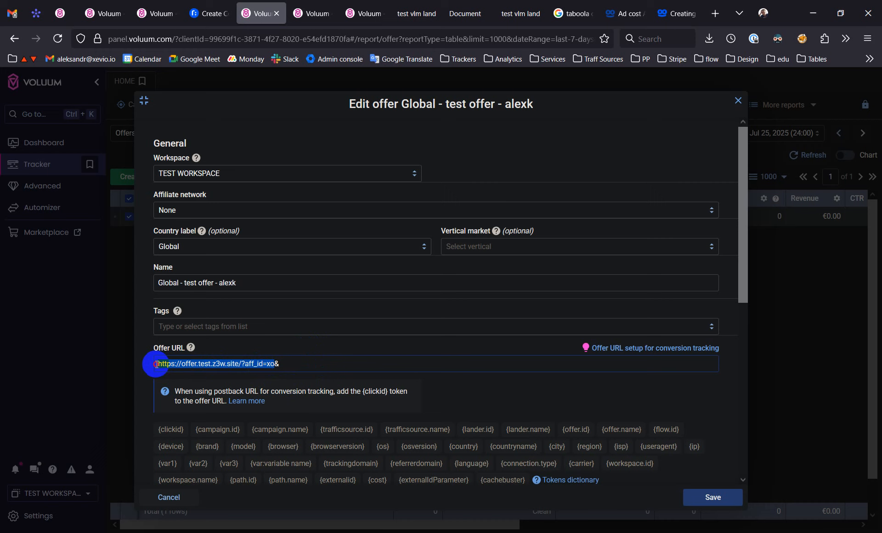
click(305, 363)
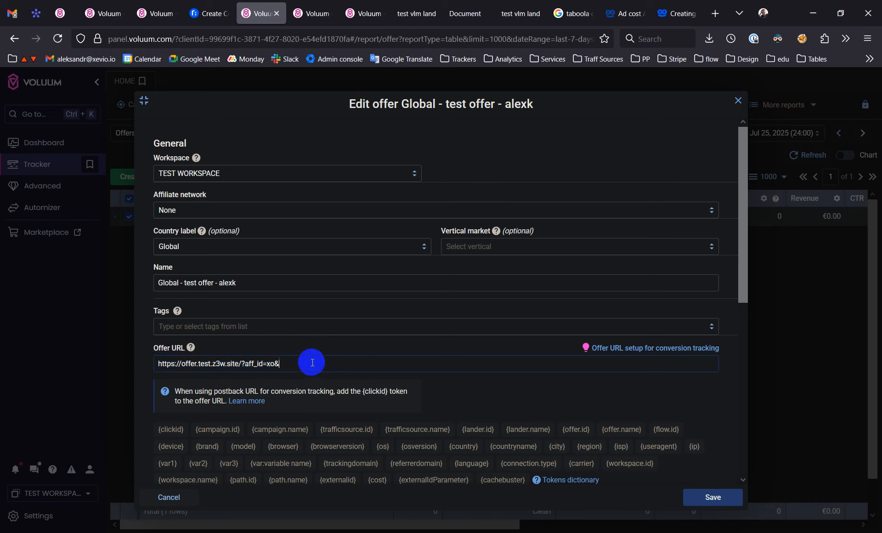
text(aff_clid=)
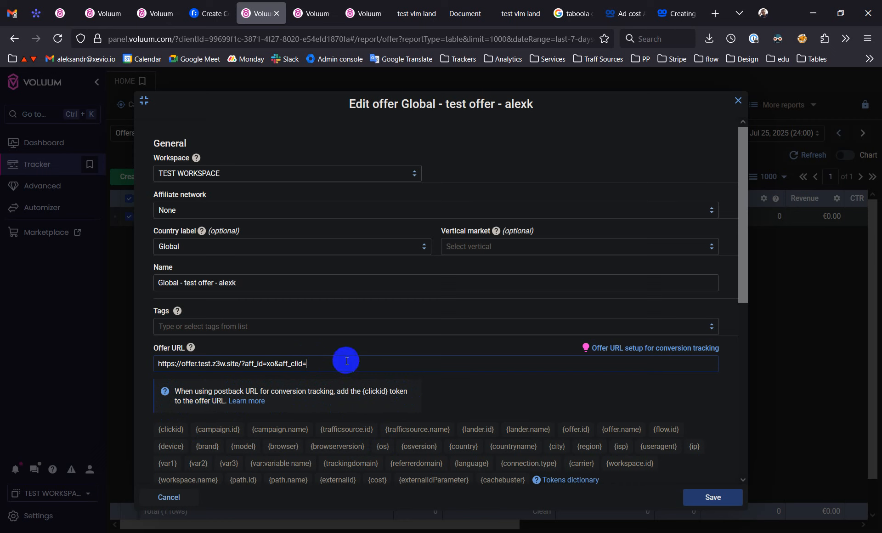
click(172, 429)
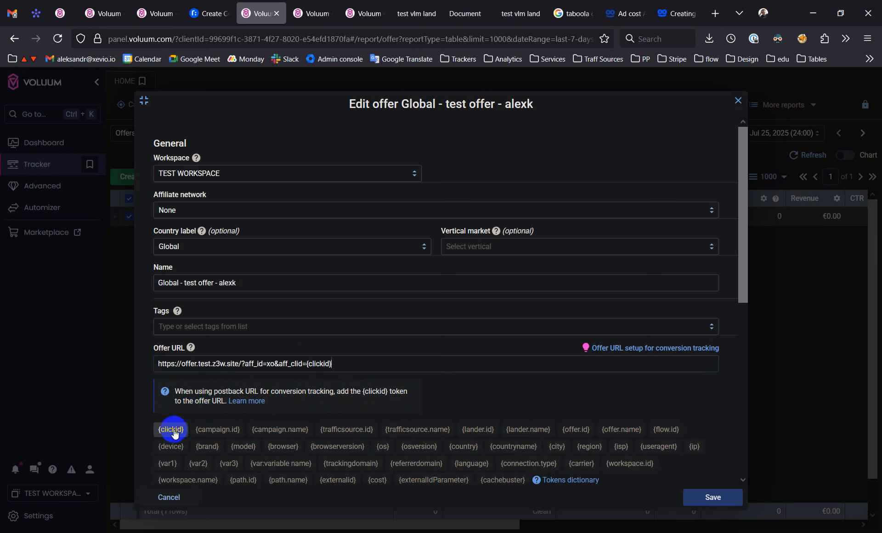
- Examine the aff_clid parameter in the Offer URL and look over the open test landing and offer pages
double_click(289, 363)
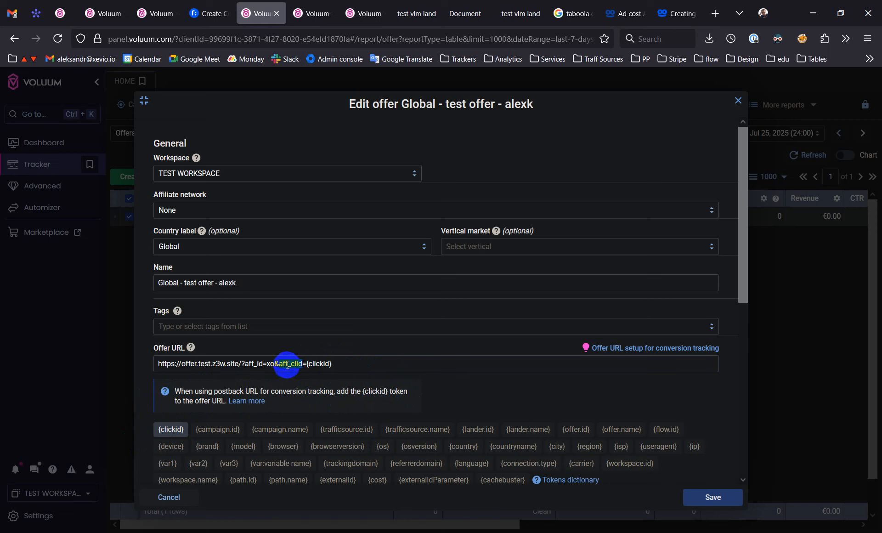
drag(295, 364, 307, 364)
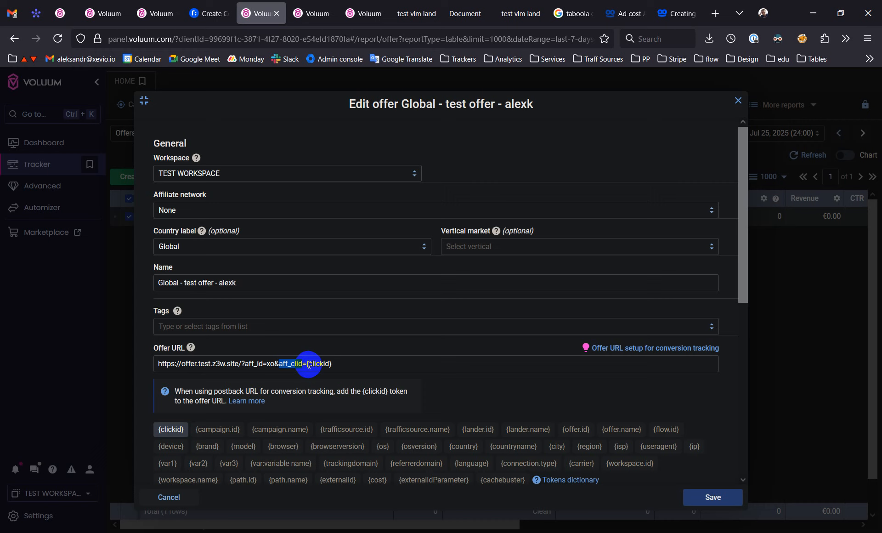
click(344, 364)
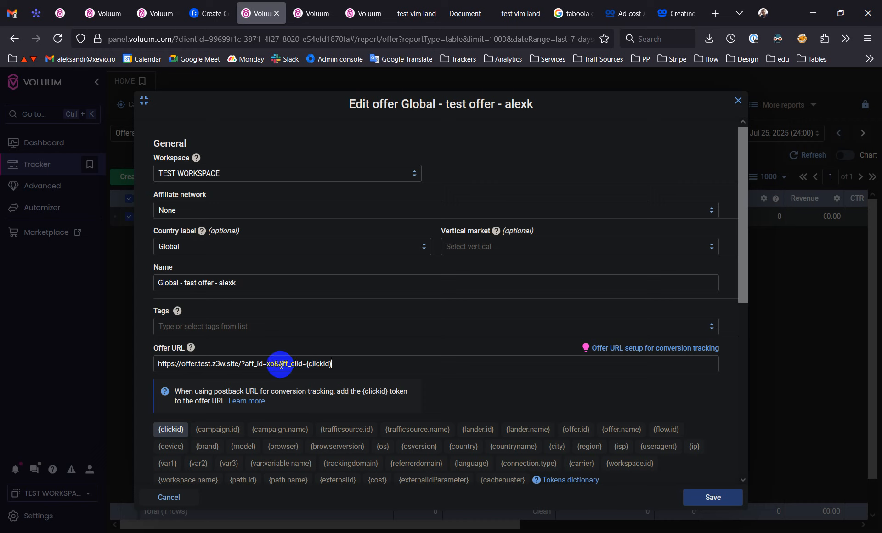
drag(279, 365, 303, 365)
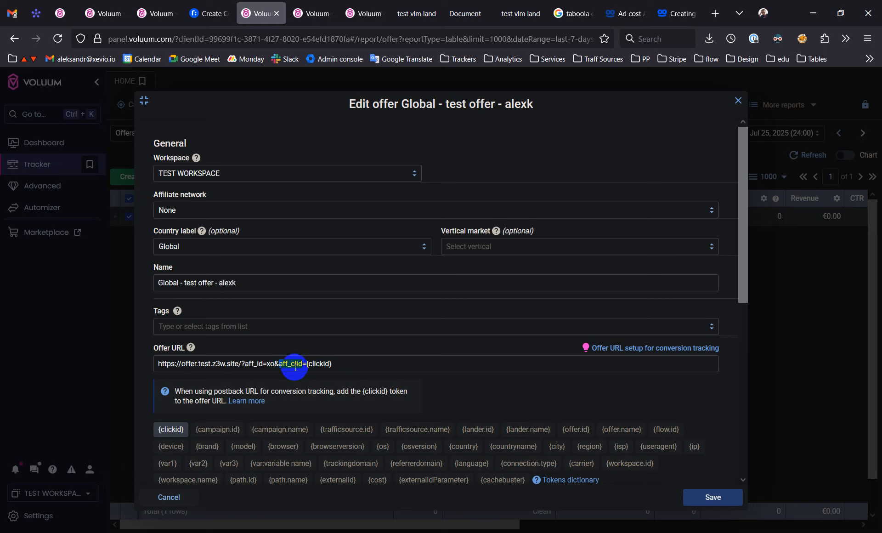
mouse_move(292, 366)
mouse_down()
mouse_move(366, 365)
mouse_move(308, 368)
mouse_up()
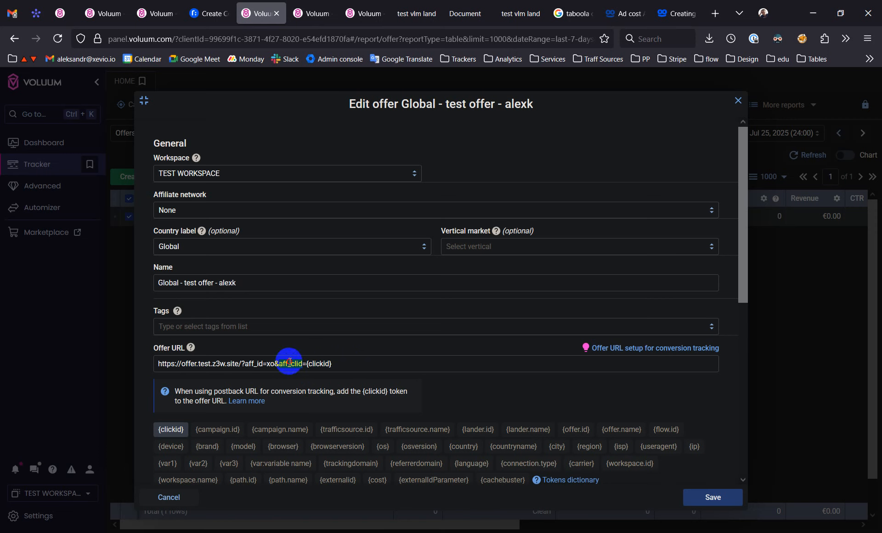
click(293, 371)
scroll(337, 357, down, 1)
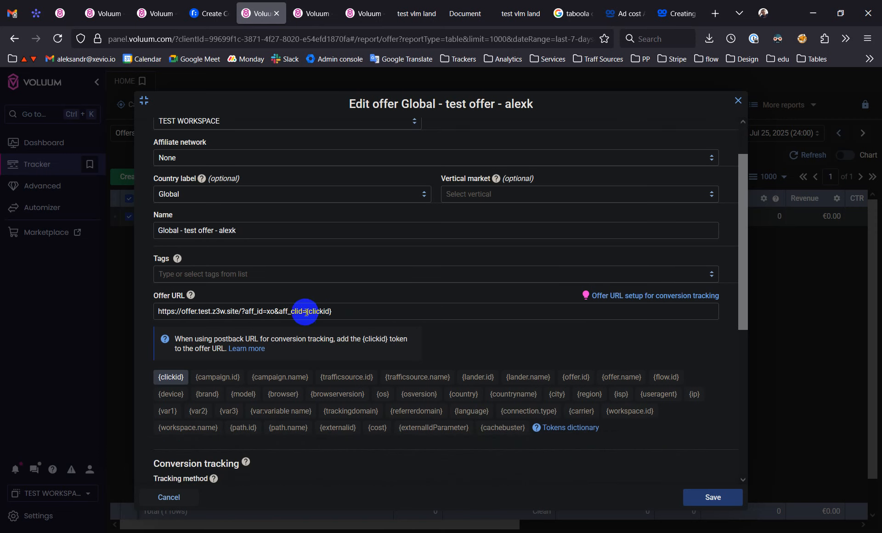
click(510, 4)
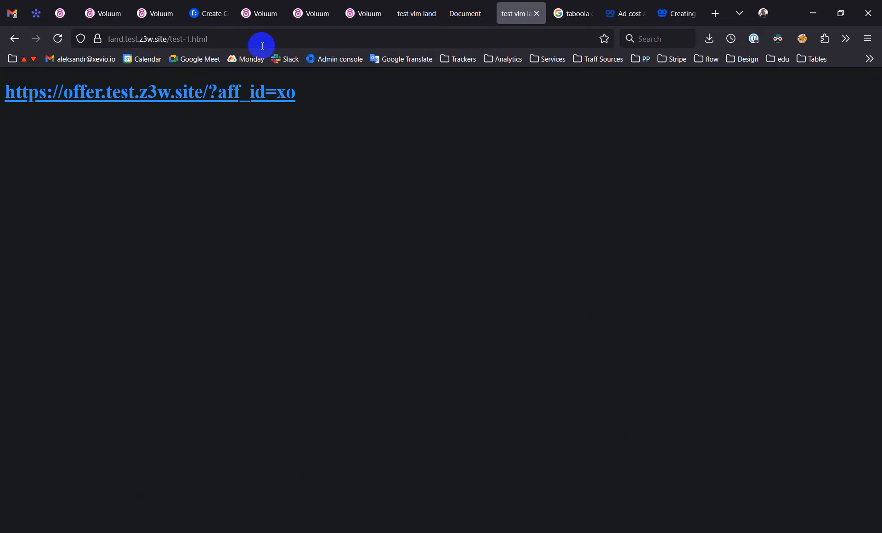
click(455, 7)
scroll(214, 307, down, 8)
scroll(221, 305, up, 8)
click(261, 4)
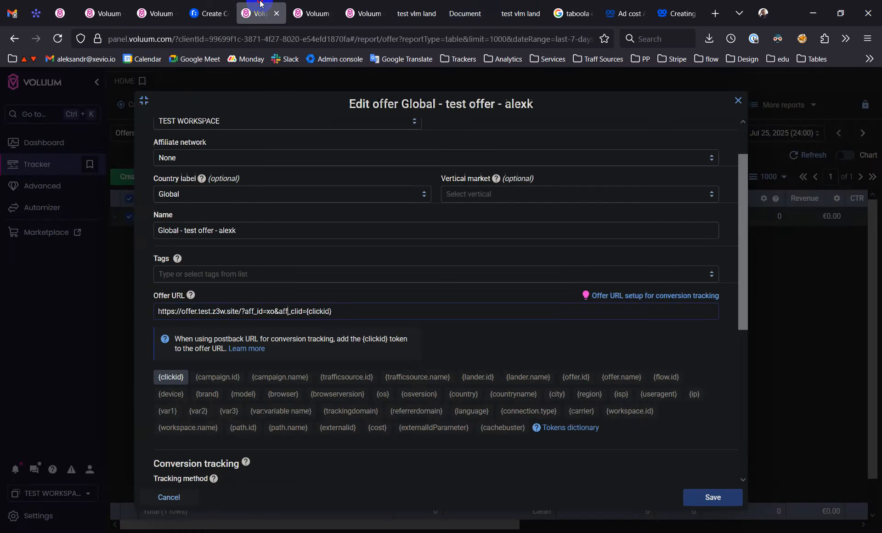
- Check the aff_clid parameter once more and save the edited offer
double_click(292, 312)
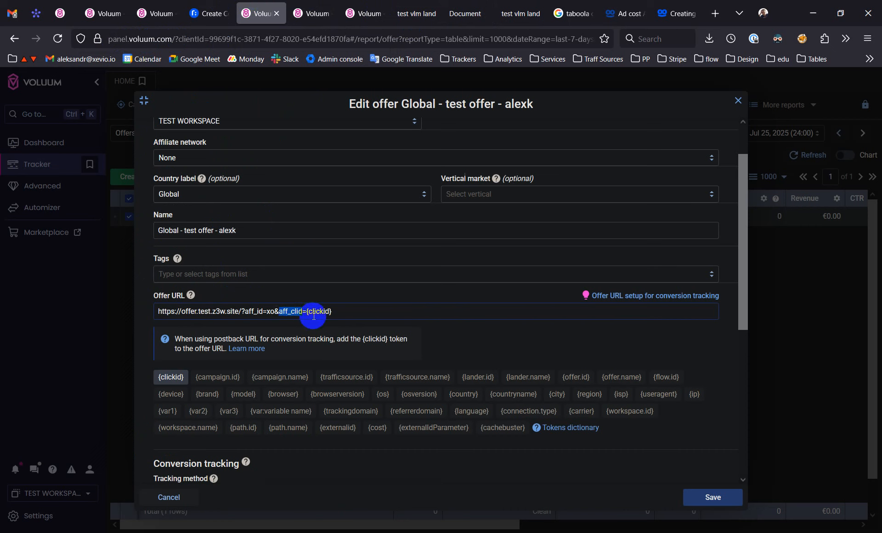
click(344, 313)
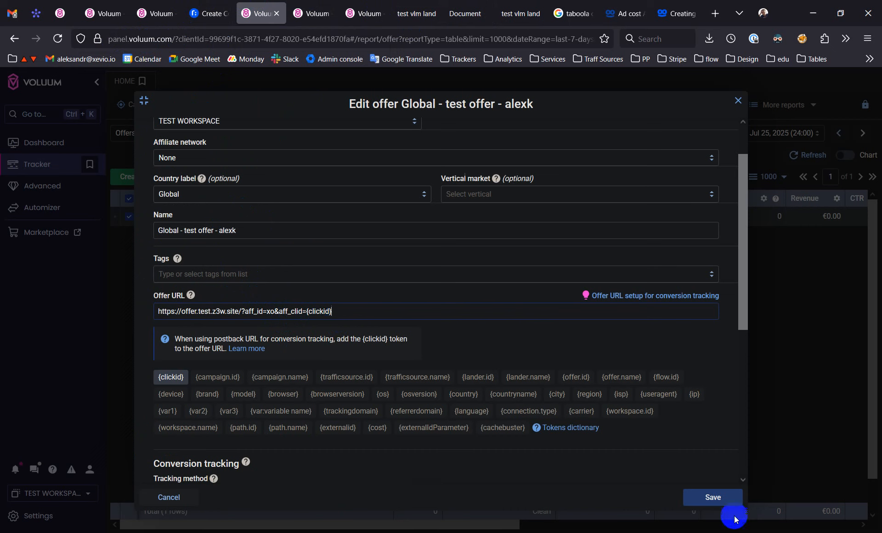
click(710, 501)
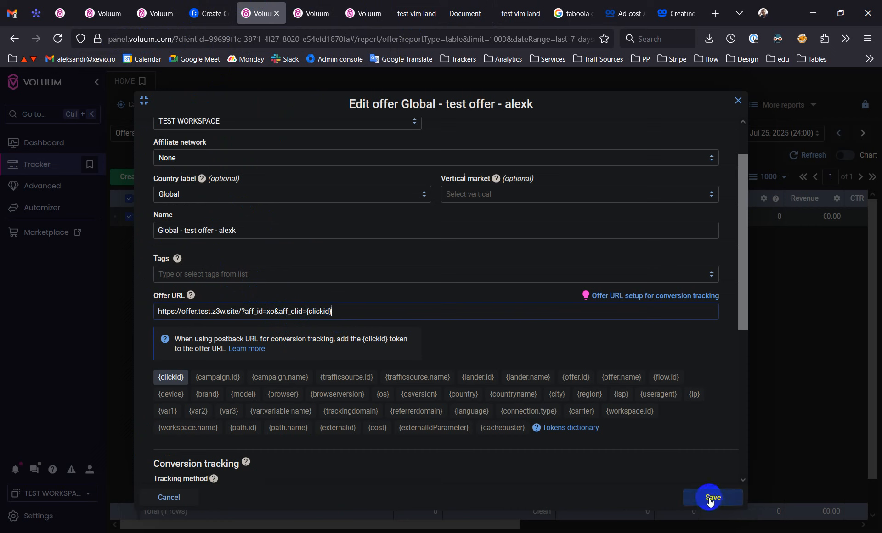
click(697, 505)
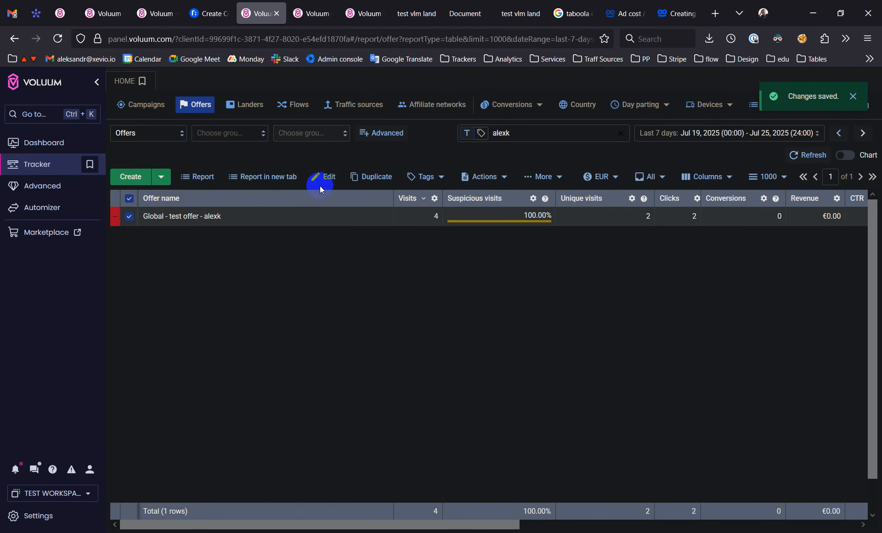
- Open the tracking settings of the Taboola Andorra test campaign and copy its campaign URL
click(102, 5)
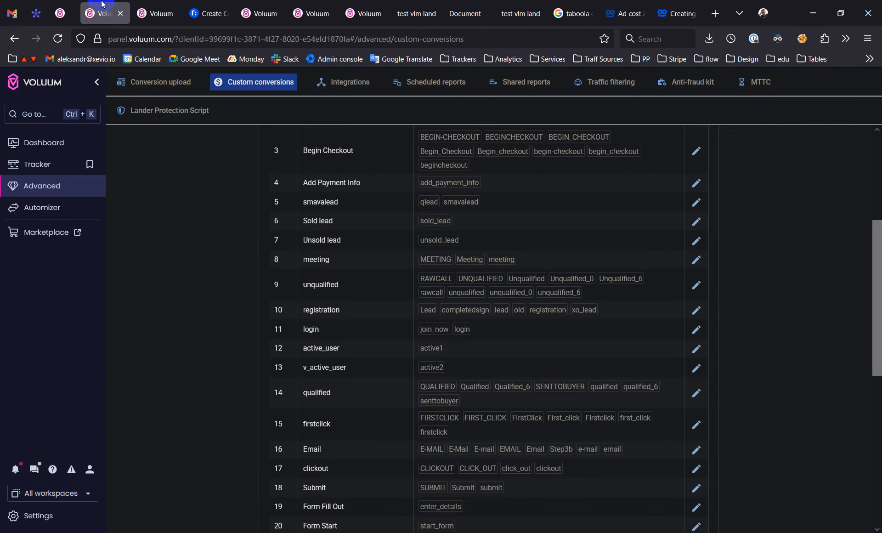
click(300, 5)
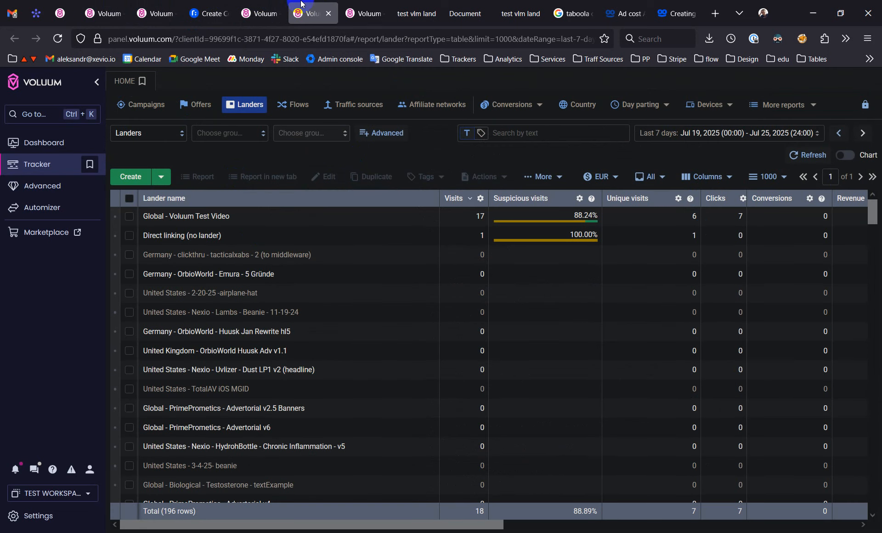
click(353, 3)
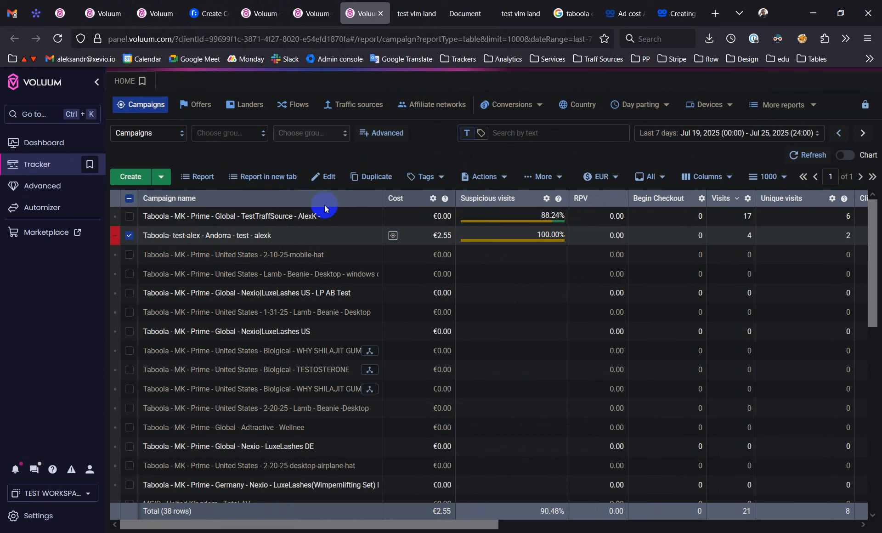
click(824, 182)
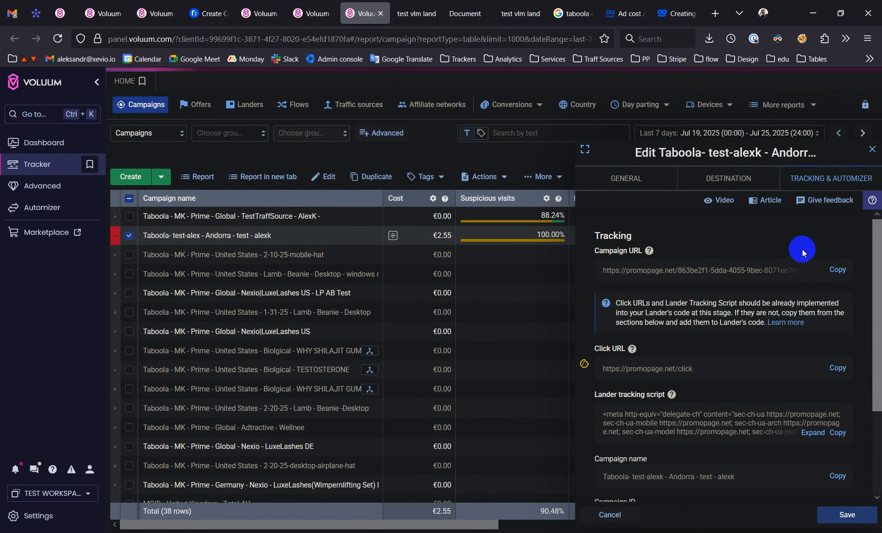
click(832, 272)
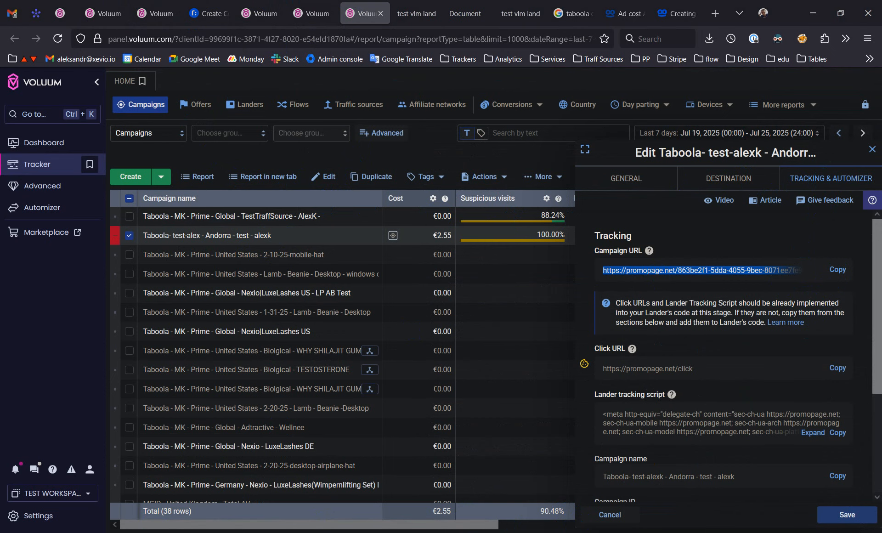
- Switch to the Chromium window, load the copied campaign URL in the new tab and follow the landing page's promopage.net/click link
drag(0, 32, 634, 50)
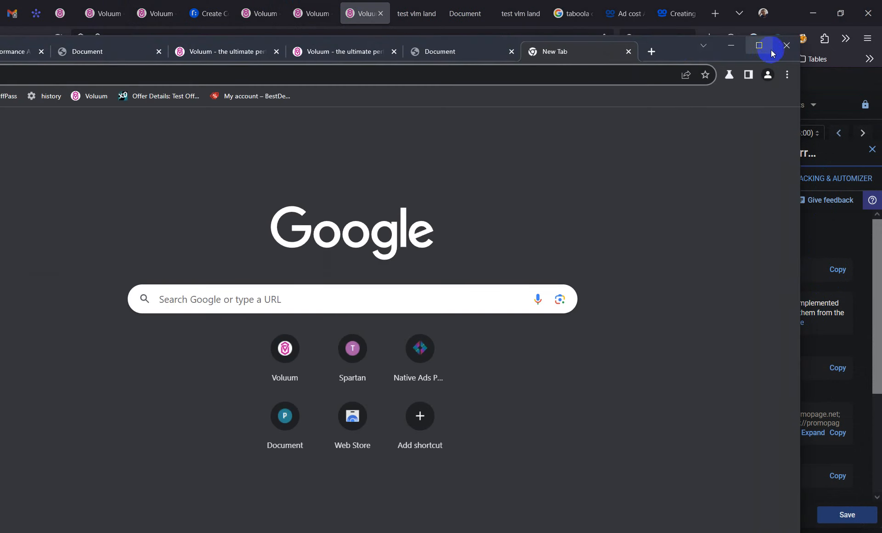
click(763, 48)
key(ctrl+v)
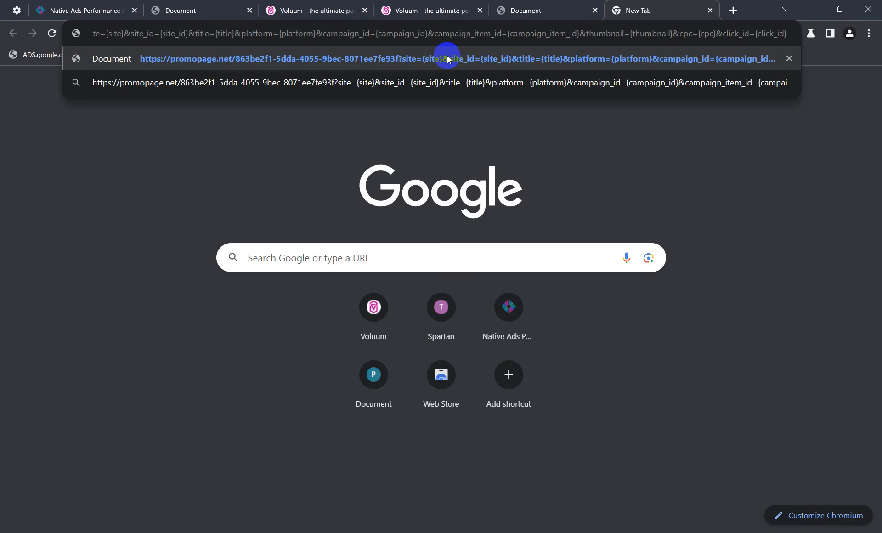
click(447, 59)
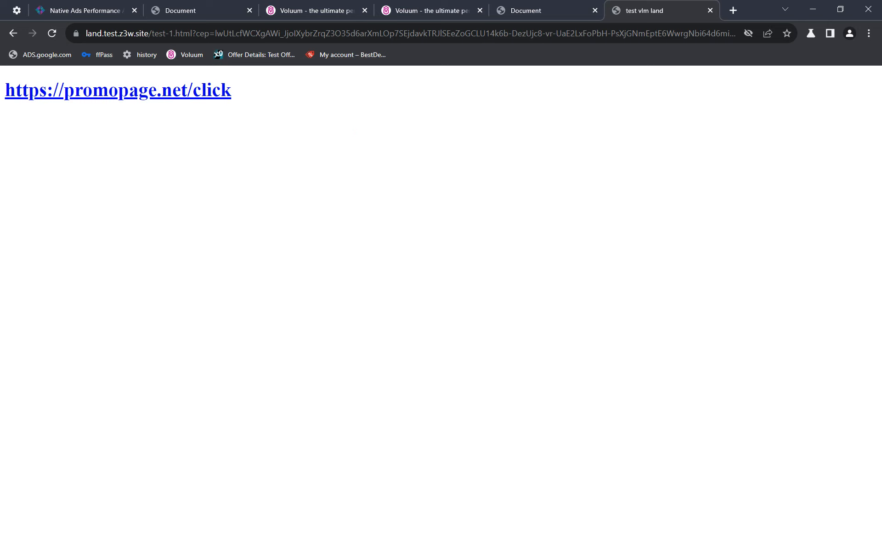
click(199, 93)
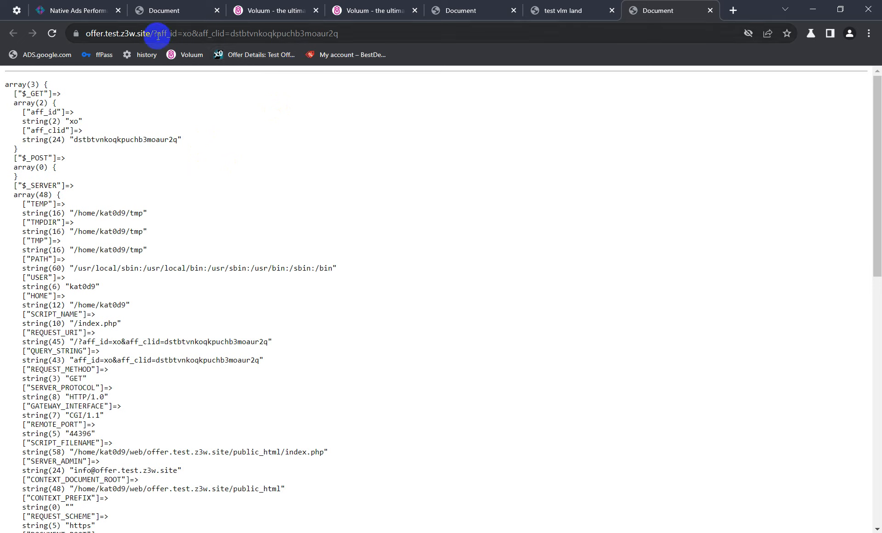
- Copy the aff_clid value from the offer page's address and minimize the Chromium window
double_click(211, 34)
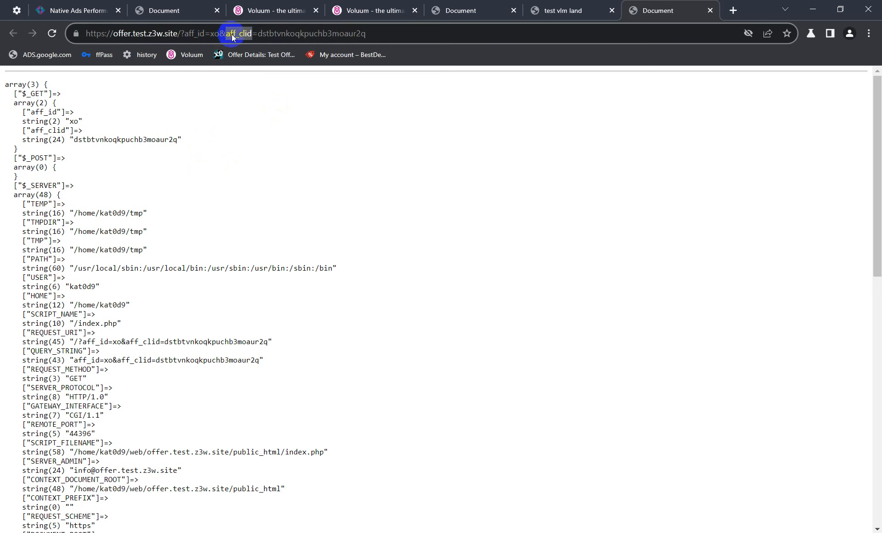
double_click(280, 35)
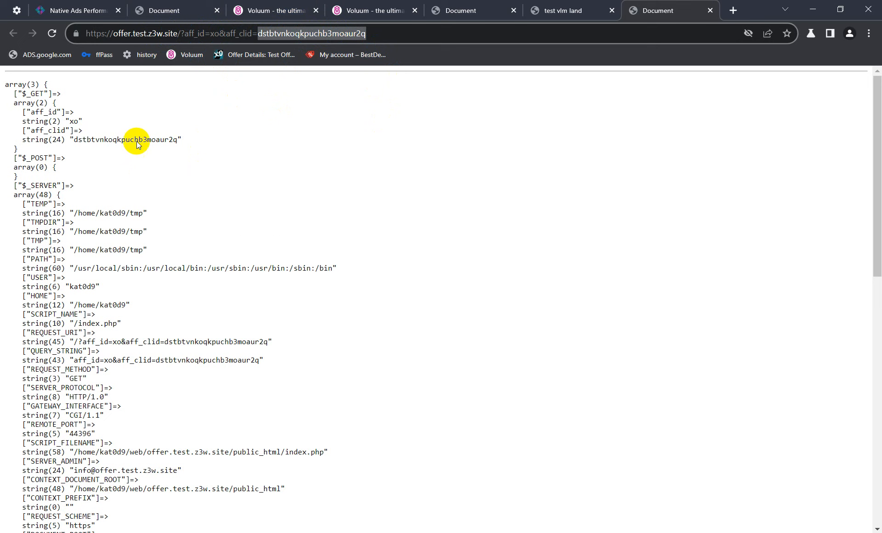
click(810, 10)
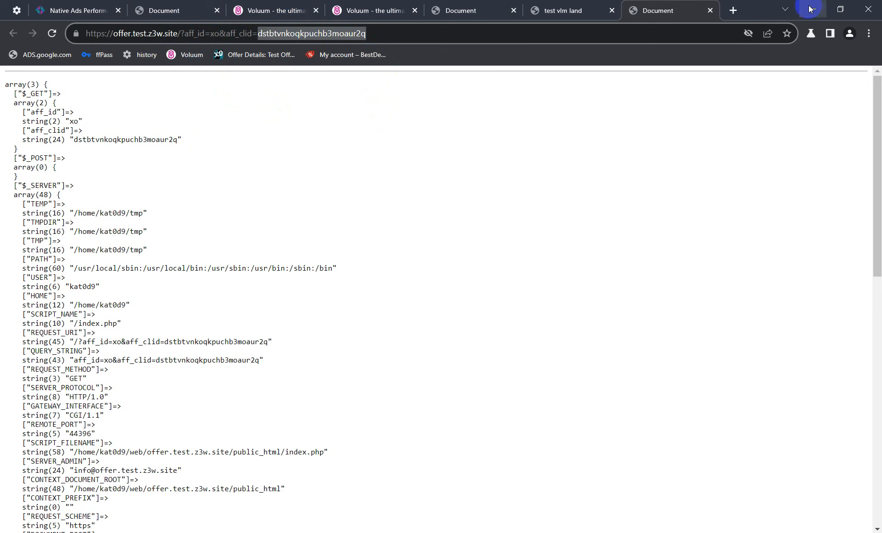
click(810, 9)
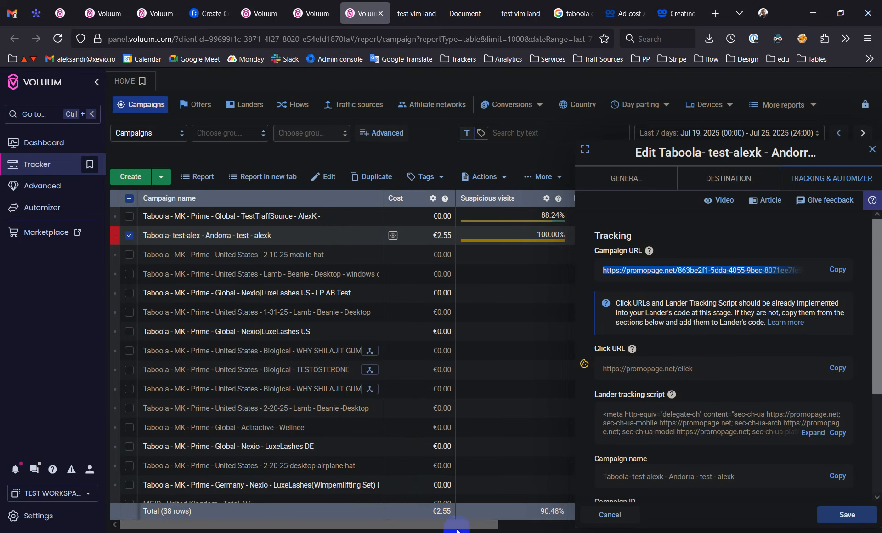
- Switch to Sublime Text and paste the copied click ID into a new file below a few blank lines
click(456, 532)
key(ctrl+n)
key(Return)
key(Return)
key(ctrl+v)
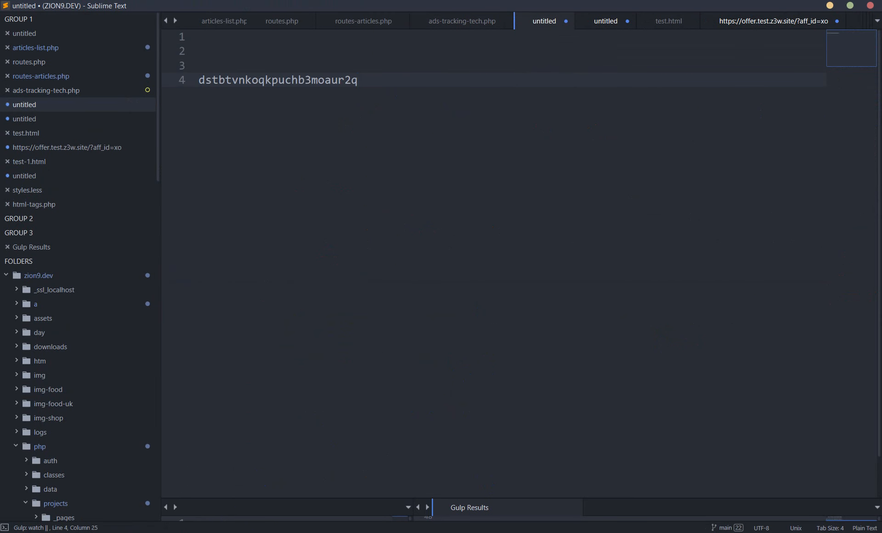
- Switch to Voluum, copy the S2S postback URL from the test offer's conversion tracking settings, and return to the Sublime Text file
click(219, 531)
click(144, 528)
click(374, 275)
click(615, 516)
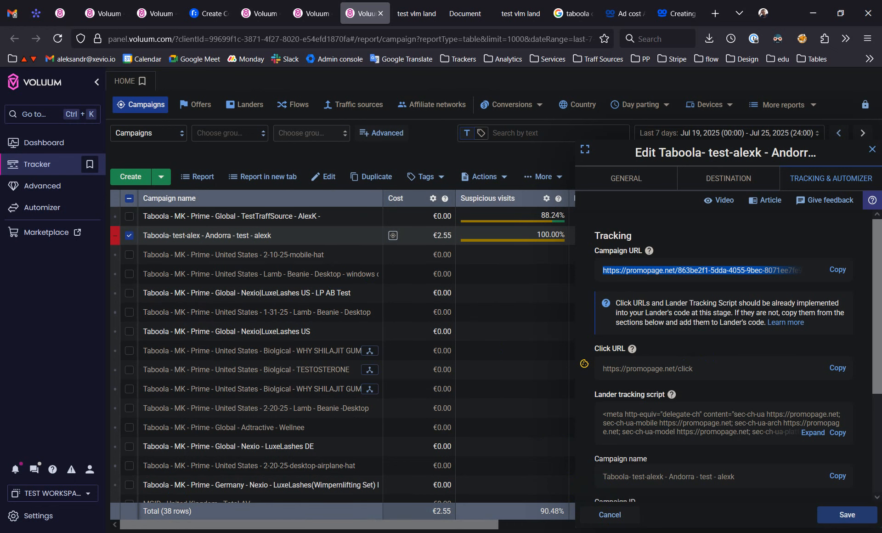
click(317, 14)
click(265, 5)
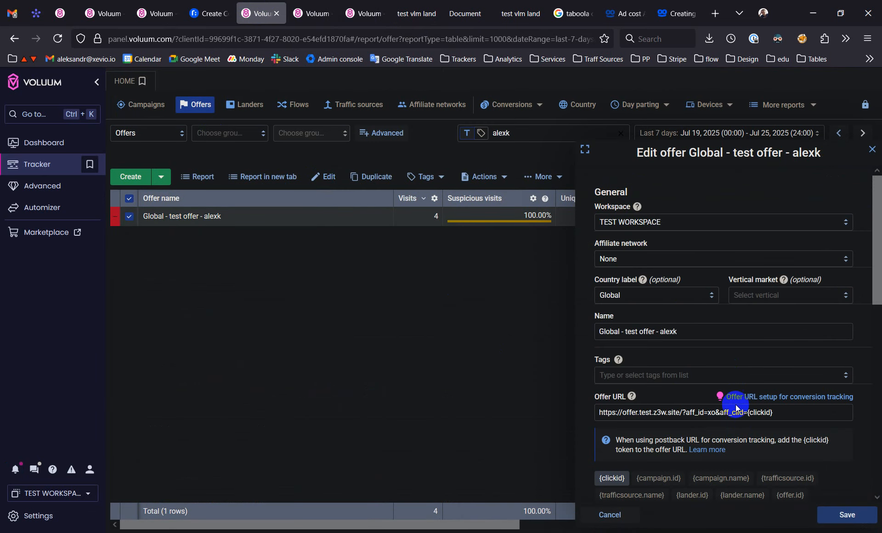
scroll(730, 395, down, 5)
scroll(733, 397, down, 3)
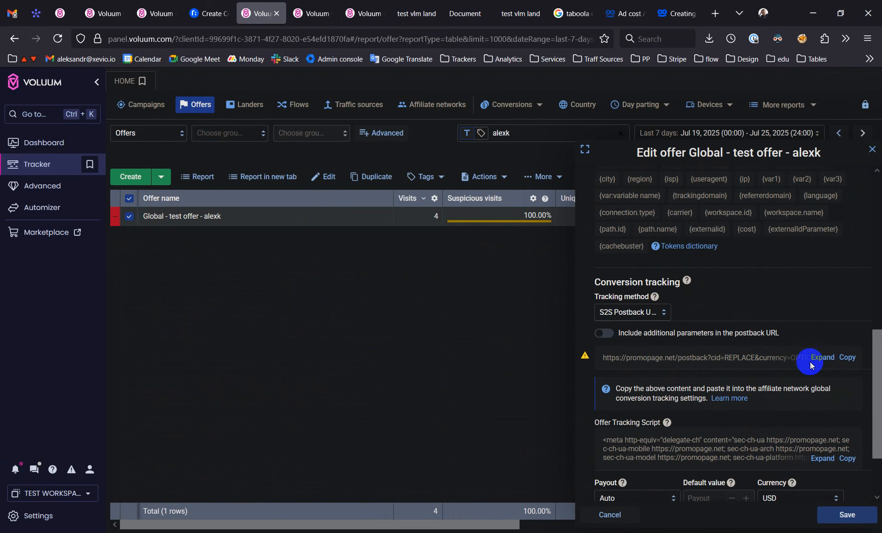
scroll(760, 360, down, 2)
scroll(718, 386, up, 2)
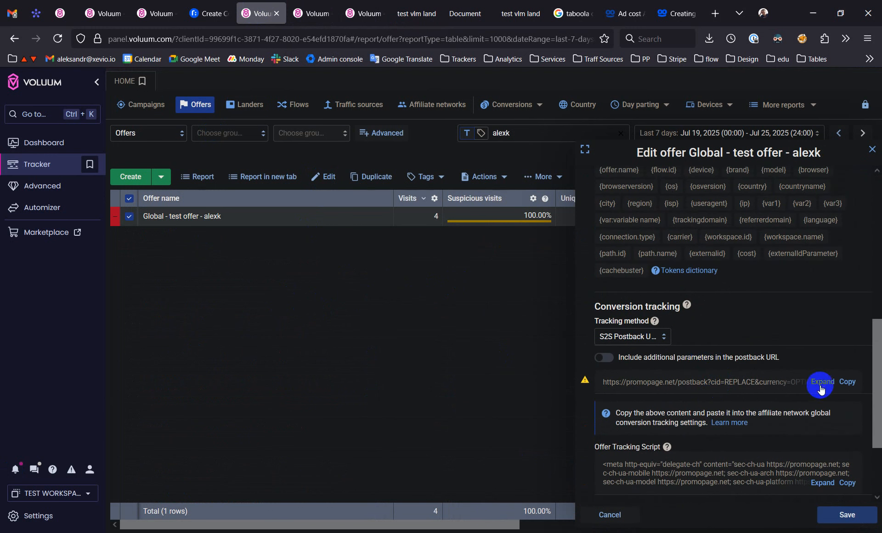
click(847, 382)
key(alt+Tab)
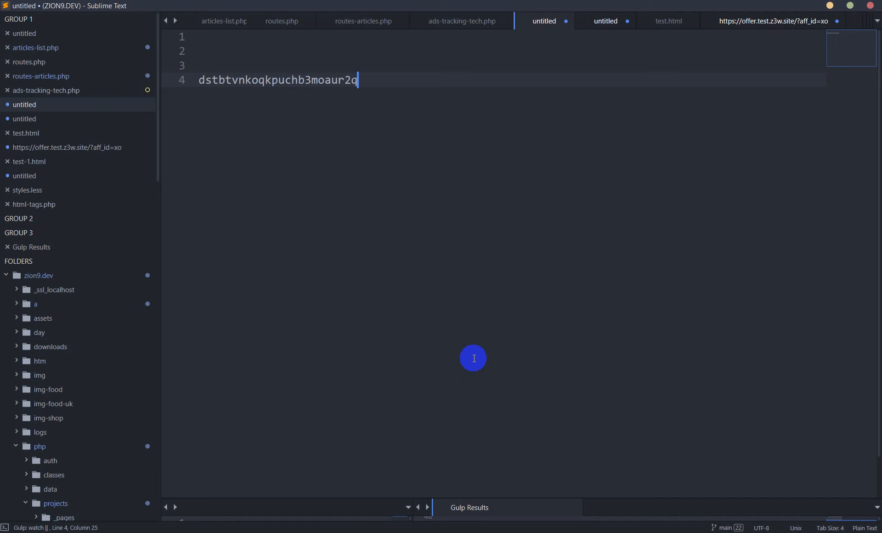
- Paste the postback URL a few lines below the click ID and move the click ID into it in place of REPLACE
key(Return)
key(Return)
key(Return)
key(Return)
text(https://promopage.net/postback?cid=REPLACE&currency=OPTIONAL)
double_click(284, 84)
key(ctrl+x)
double_click(449, 138)
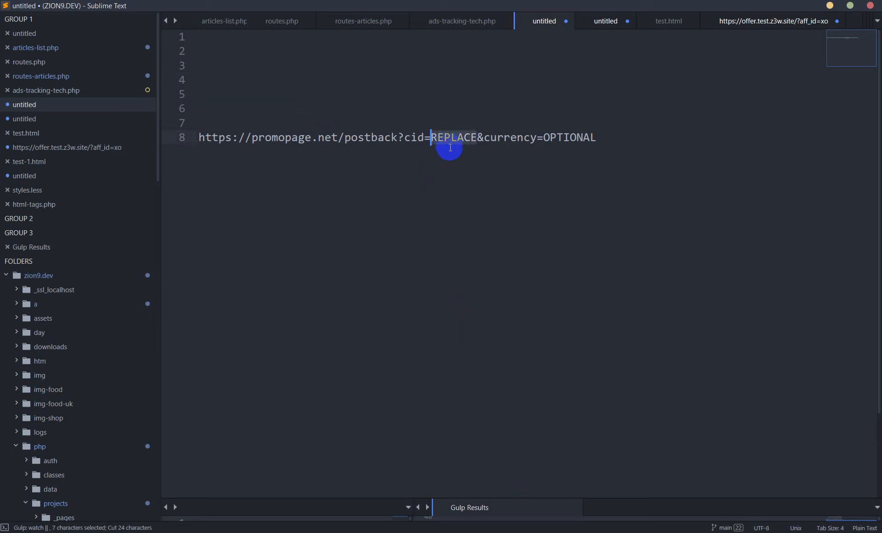
key(ctrl+v)
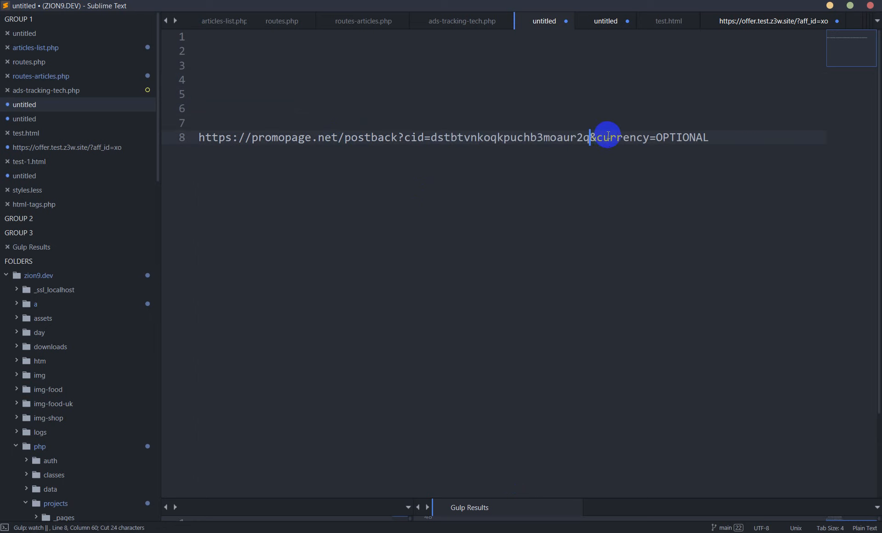
- Remove the &currency=OPTIONAL parameter from the postback URL and copy the complete URL
shift+click(711, 136)
key(BackSpace)
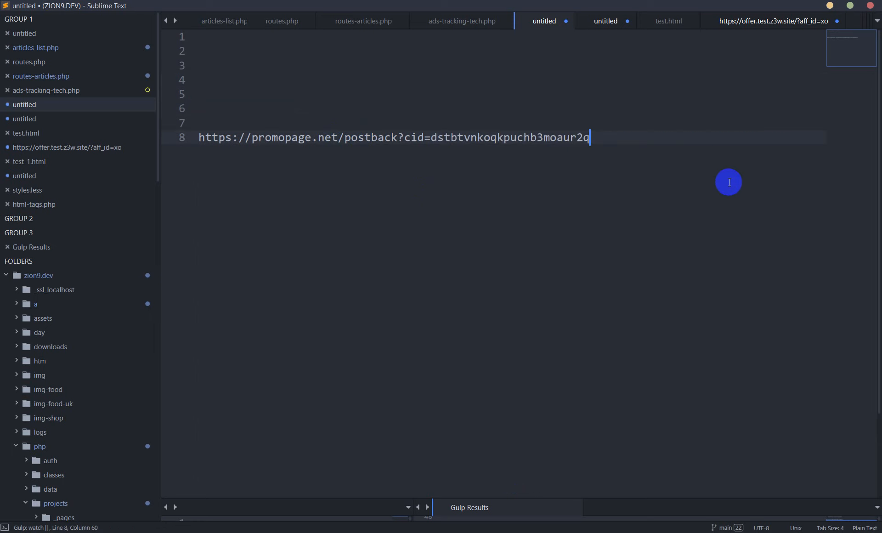
drag(612, 138, 194, 138)
double_click(414, 137)
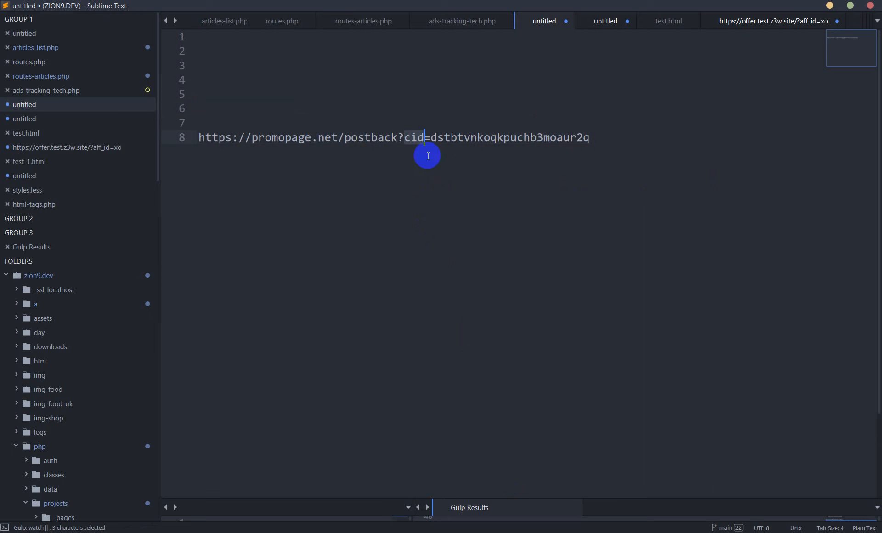
double_click(504, 138)
drag(609, 138, 192, 138)
key(ctrl+c)
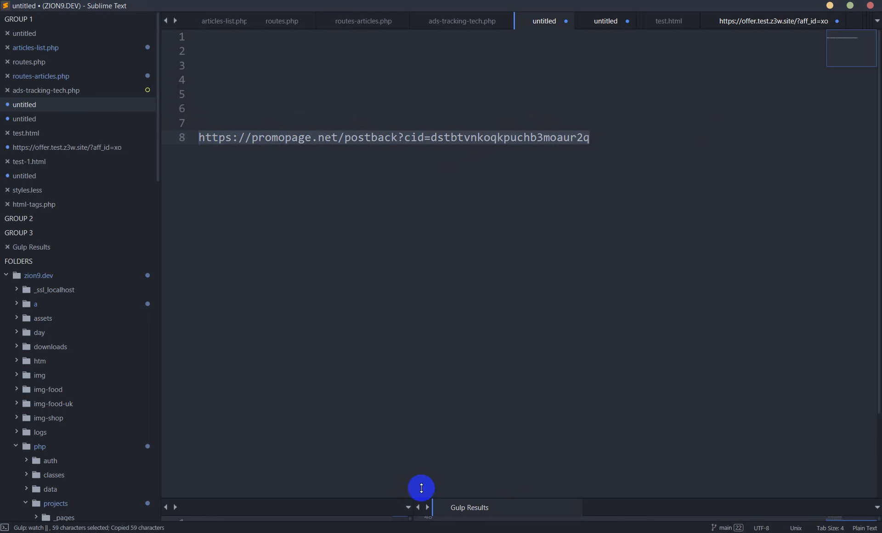
- Switch to Chromium and open a new tab with the developer tools' network log showing
click(597, 532)
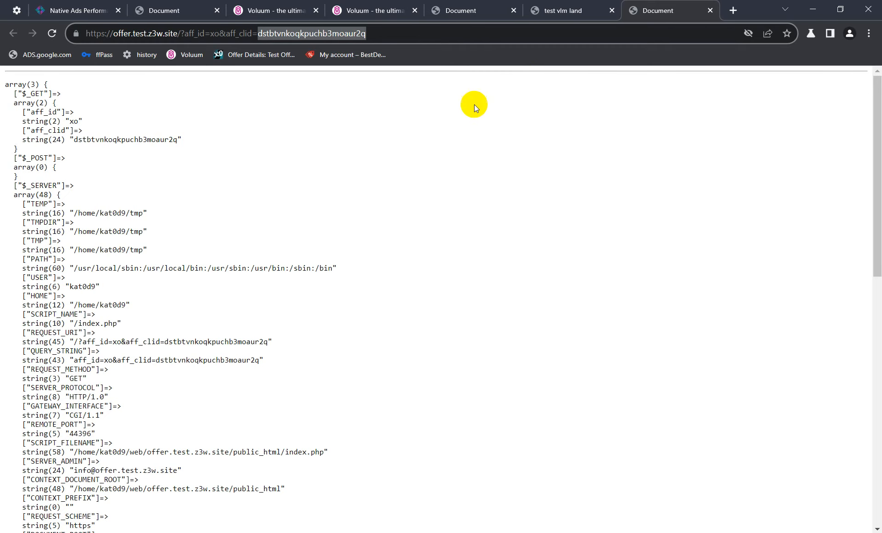
click(725, 10)
key(ctrl+shift+i)
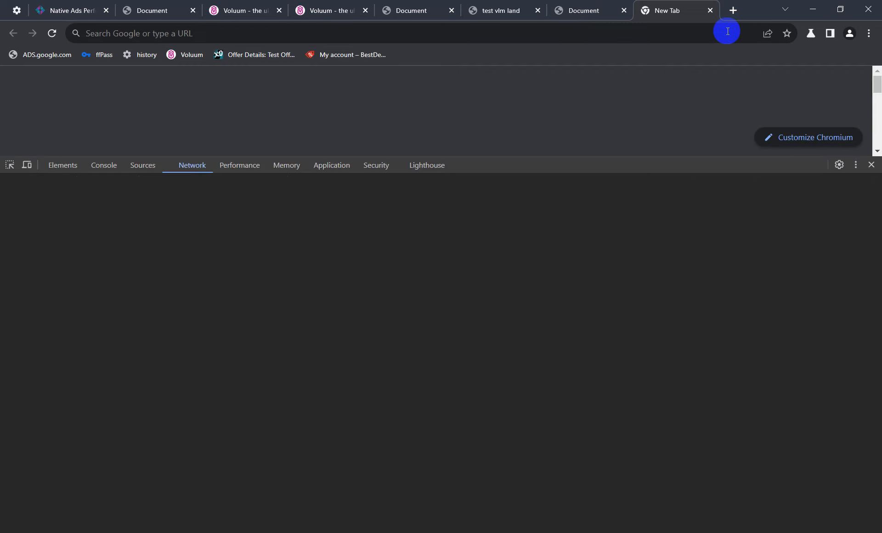
click(555, 36)
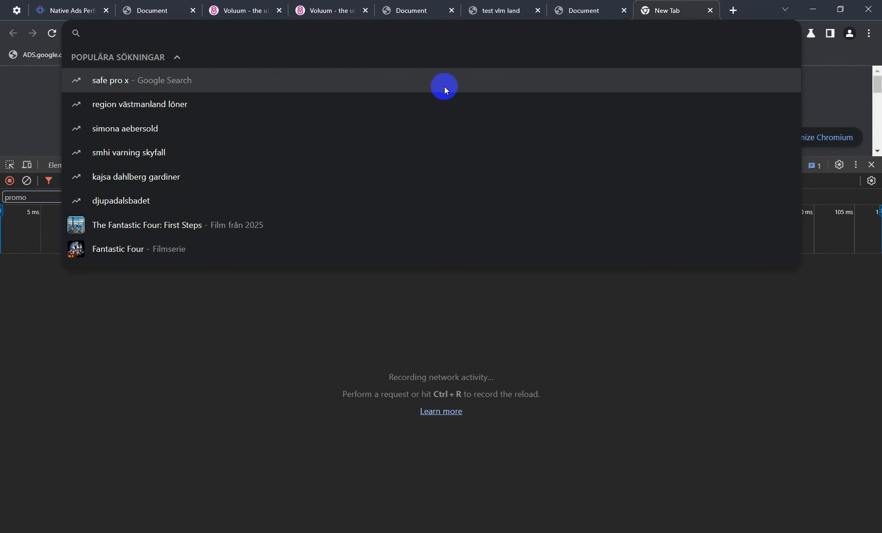
click(71, 287)
- Load the copied postback URL in the new tab and inspect the postback request's status code in its headers
click(216, 33)
key(ctrl+v)
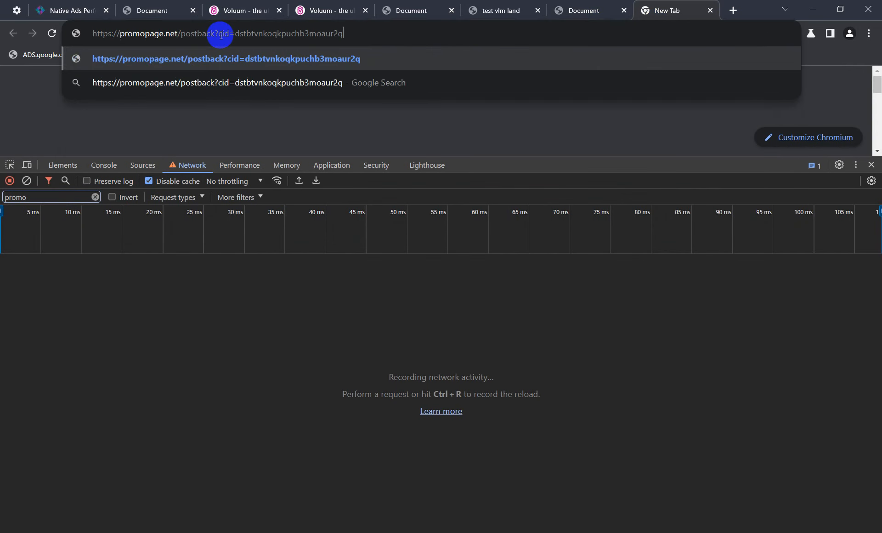
key(Return)
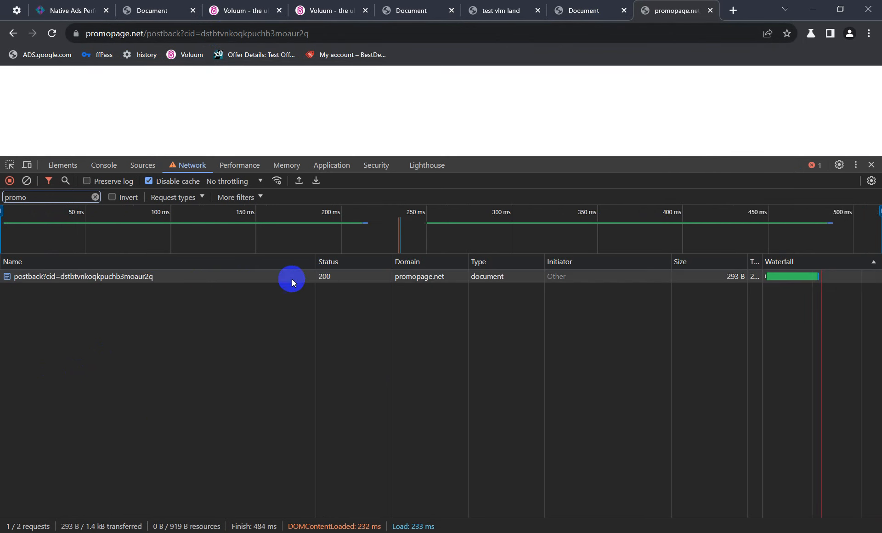
click(244, 277)
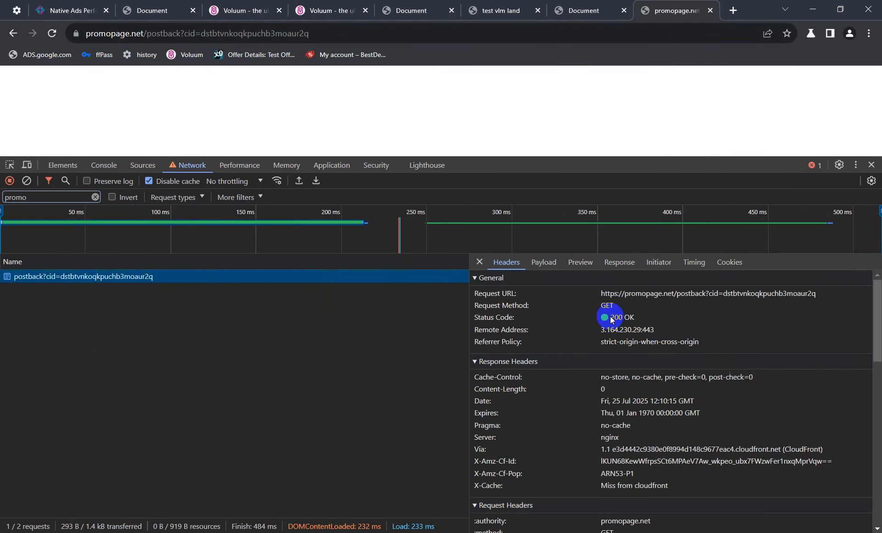
drag(611, 320, 643, 317)
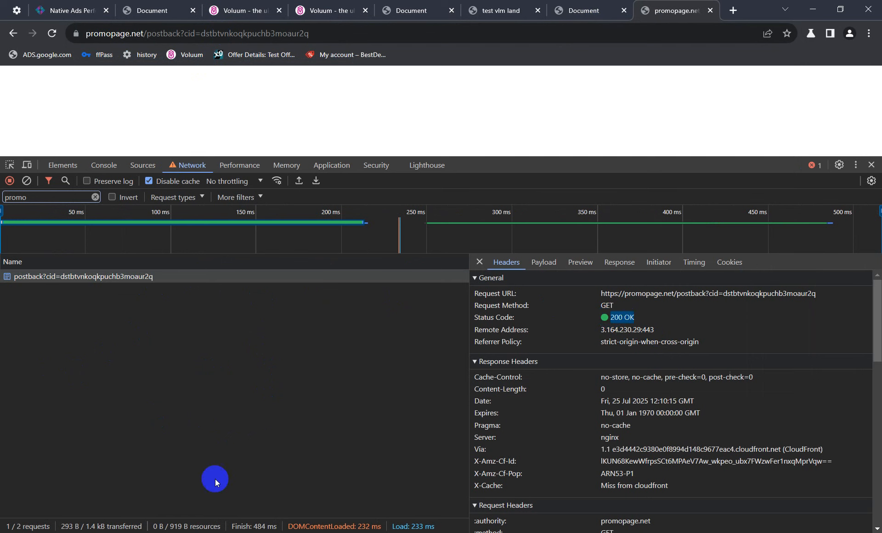
- Switch to Voluum and close both the test offer's and the Taboola test campaign's edit forms without saving
mouse_move(193, 532)
click(186, 494)
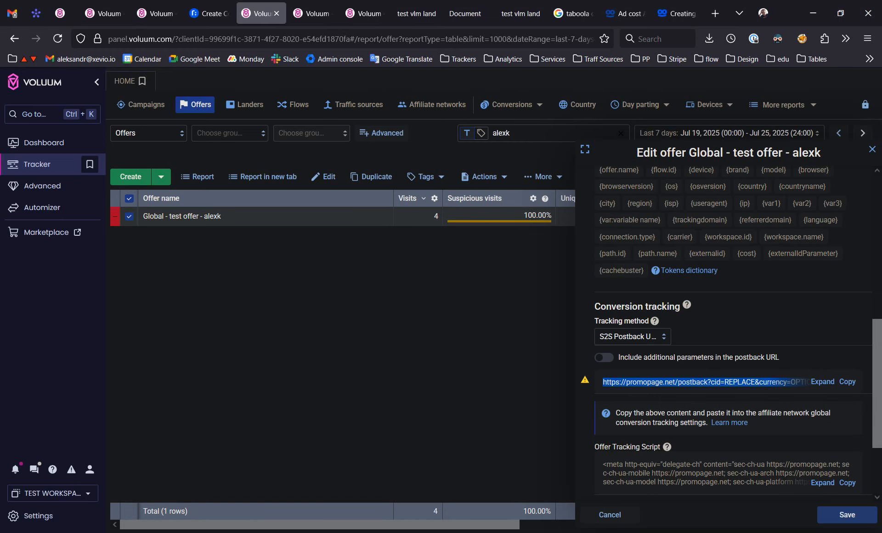
click(618, 520)
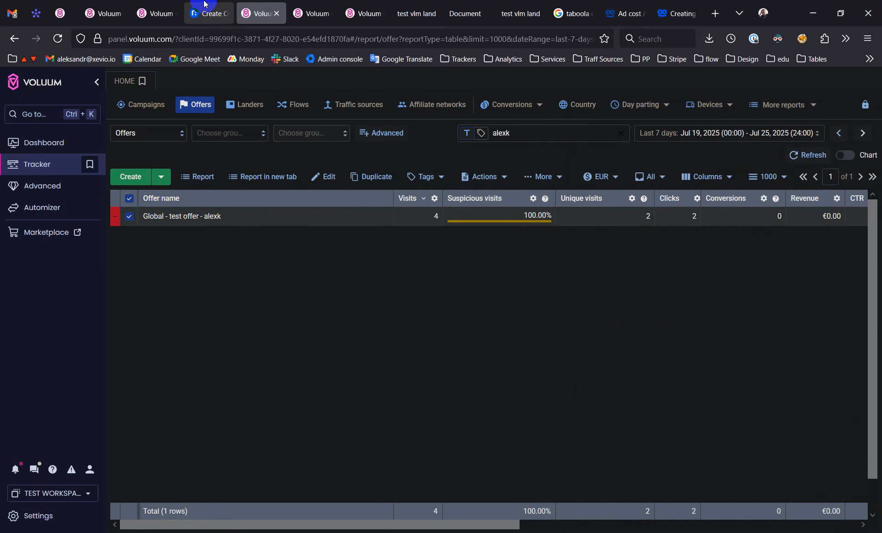
click(317, 10)
click(354, 5)
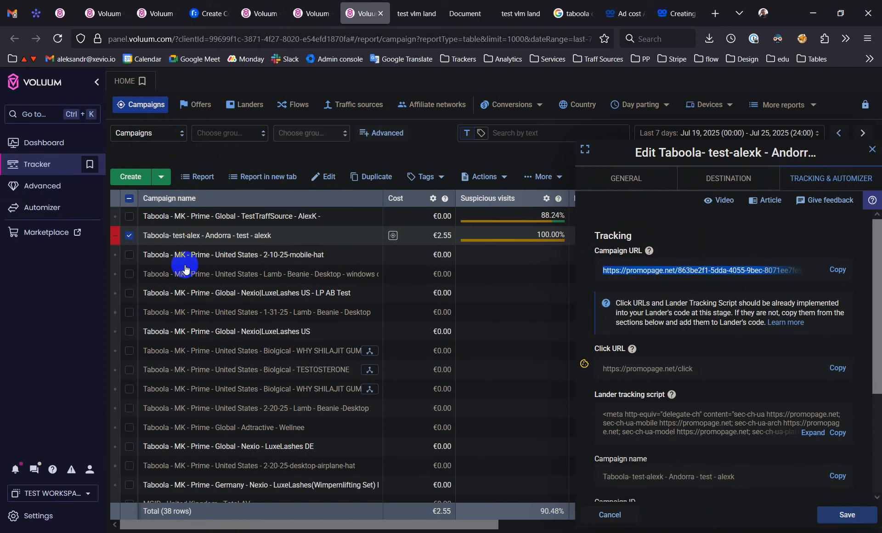
click(611, 514)
- Apply a different column preset to the campaigns report so that it includes the Conversions column
drag(418, 524, 735, 527)
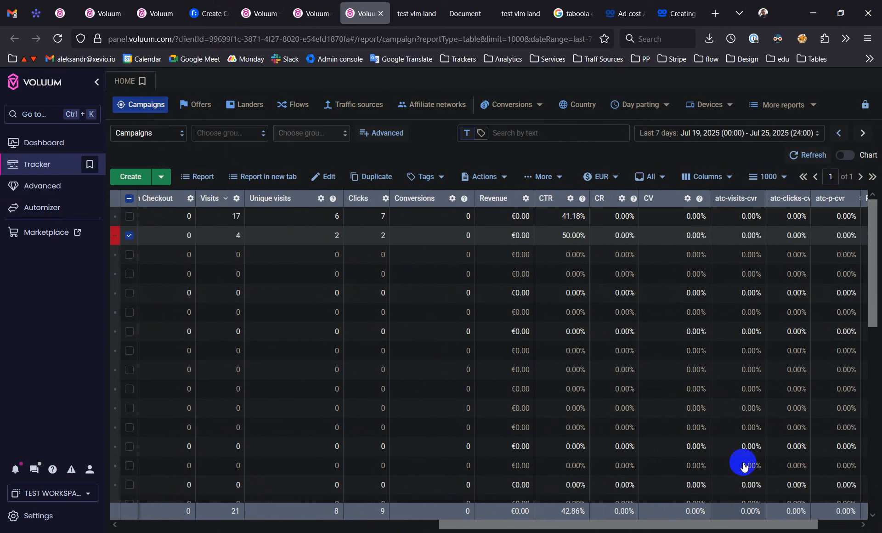
click(711, 177)
click(675, 300)
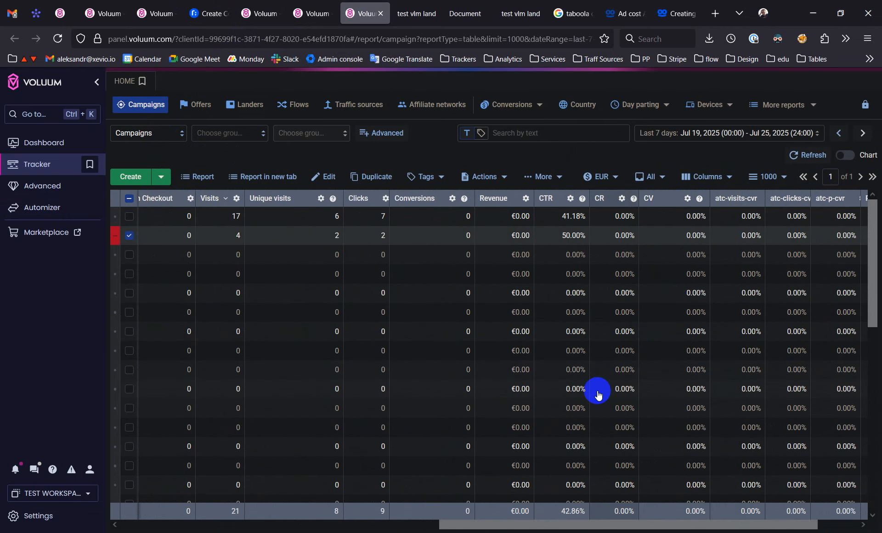
drag(523, 526, 606, 528)
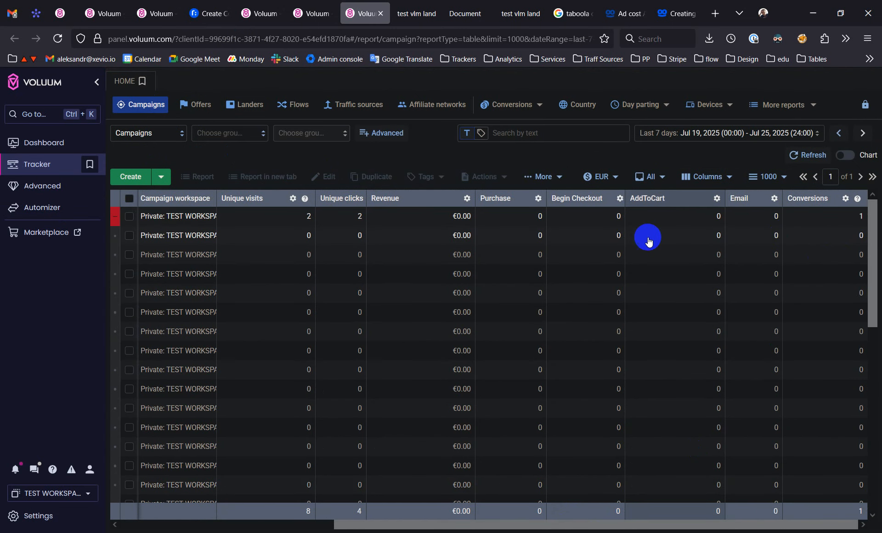
- Select the Taboola Andorra test campaign in the report and check its Conversions value
drag(450, 527, 197, 502)
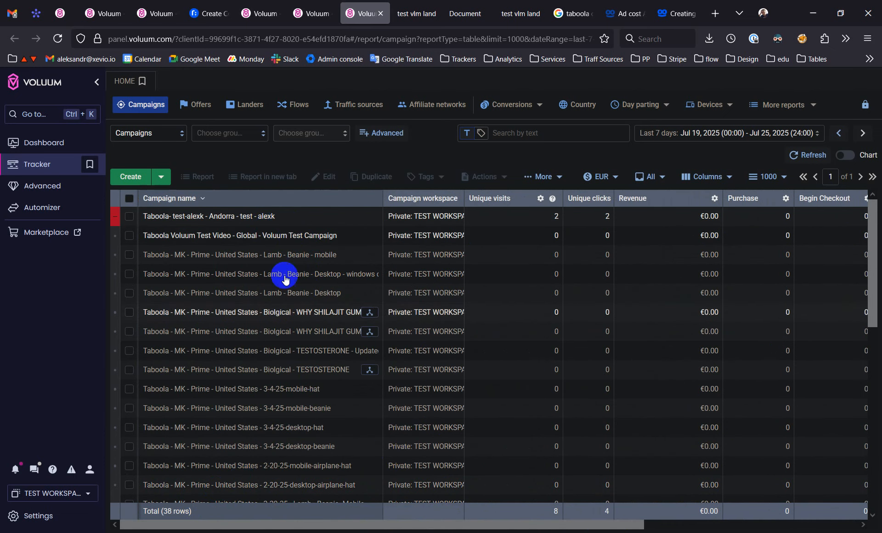
click(296, 217)
drag(413, 527, 627, 524)
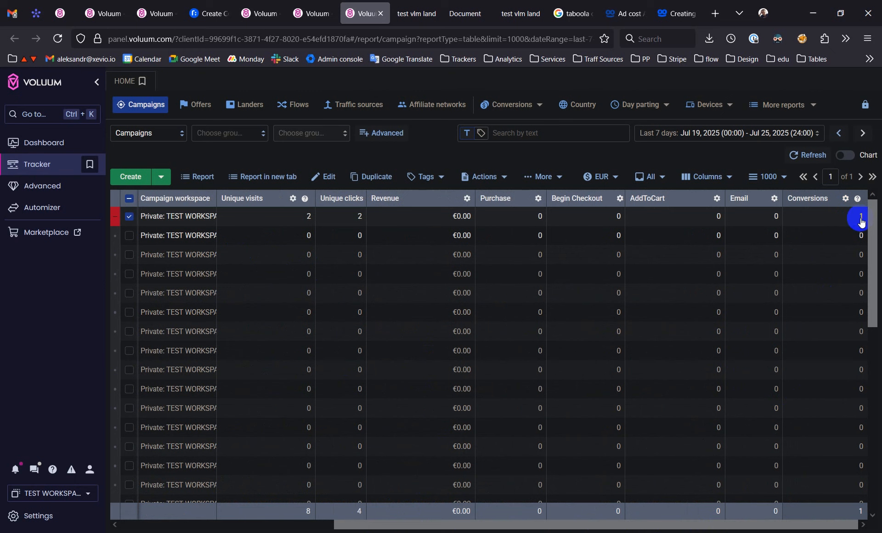
drag(552, 526, 246, 515)
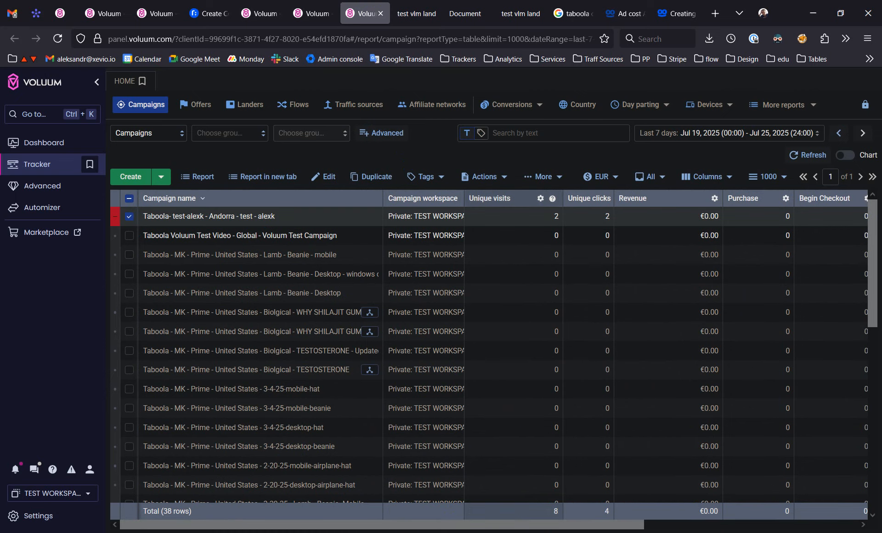
- Switch to Sublime Text, undo the click ID and currency edits in the postback URL, and place the cursor on line 5
click(507, 532)
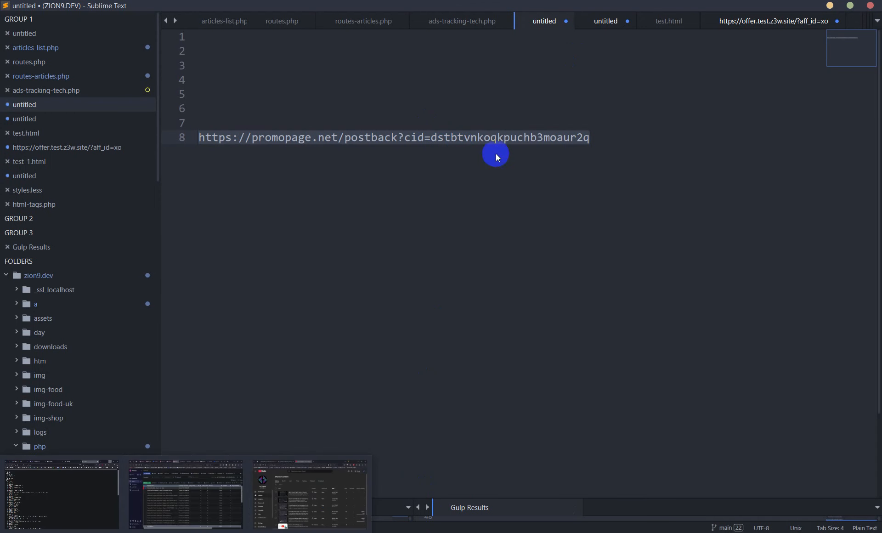
double_click(464, 139)
key(ctrl+z)
key(ctrl+z)
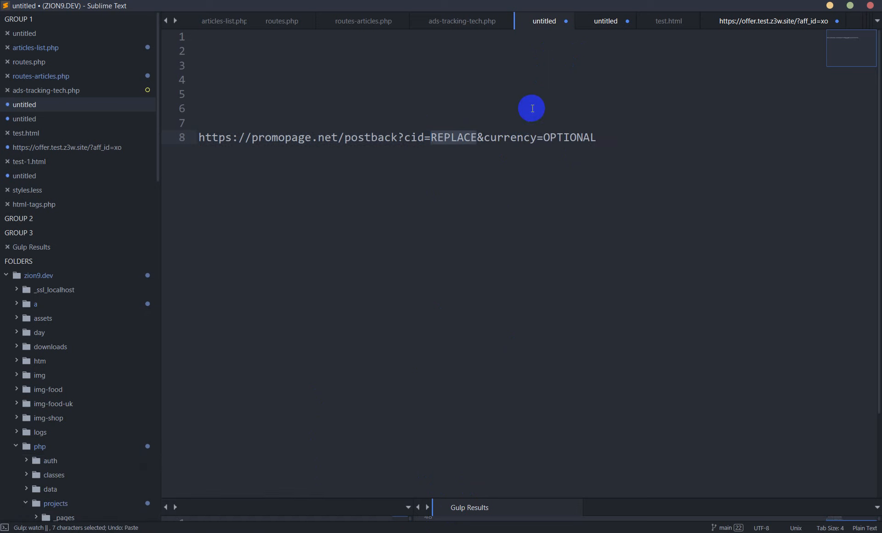
click(609, 111)
click(615, 138)
drag(615, 139, 569, 105)
click(294, 147)
drag(630, 138, 589, 109)
click(480, 100)
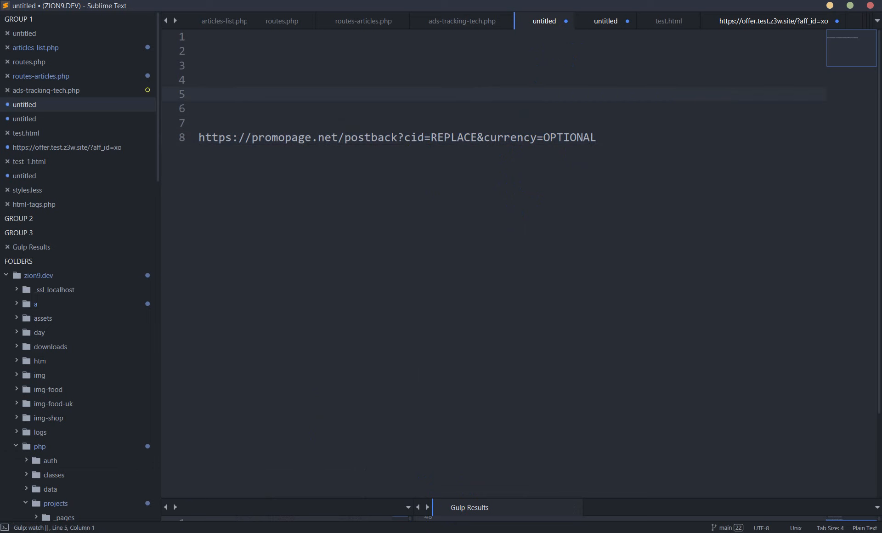
- Copy the Offer URL from the test offer's edit form in Voluum and paste it on line 5 in Sublime Text
click(186, 532)
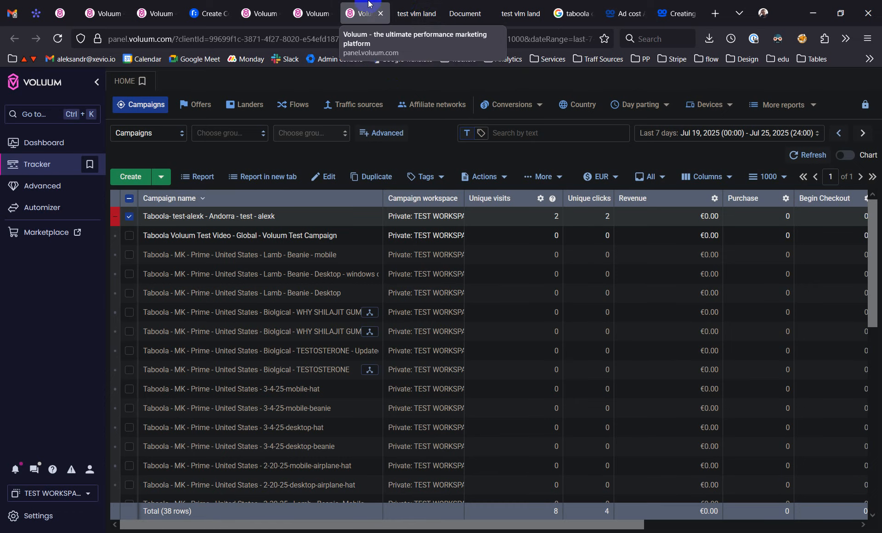
click(420, 4)
click(365, 7)
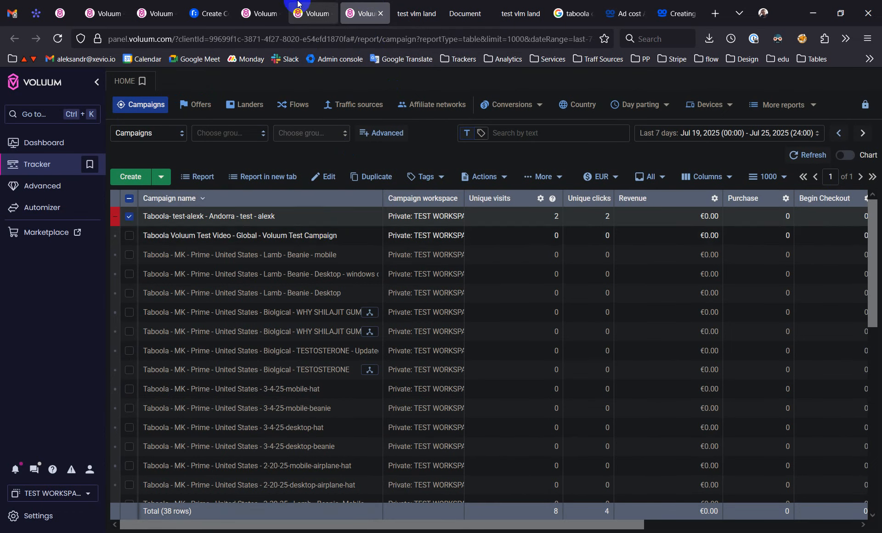
click(312, 4)
click(270, 5)
click(316, 180)
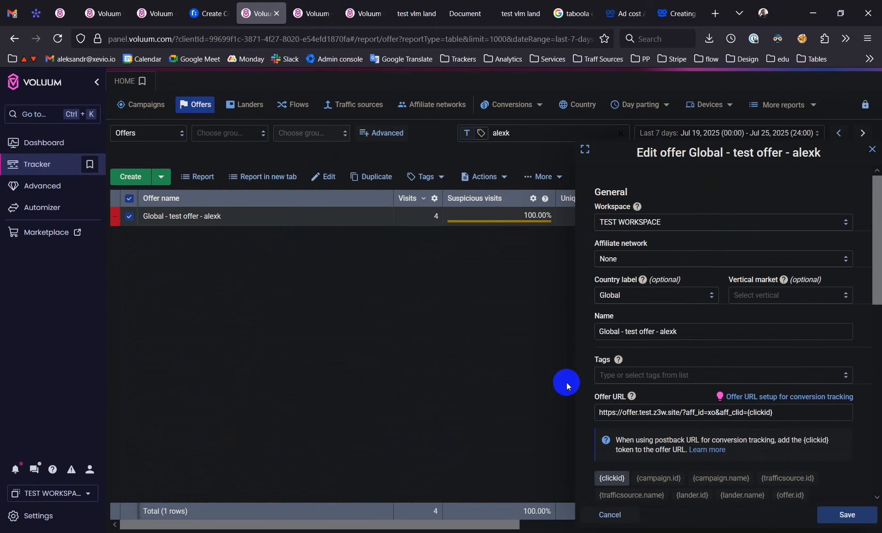
click(777, 413)
drag(778, 413, 561, 412)
key(ctrl+c)
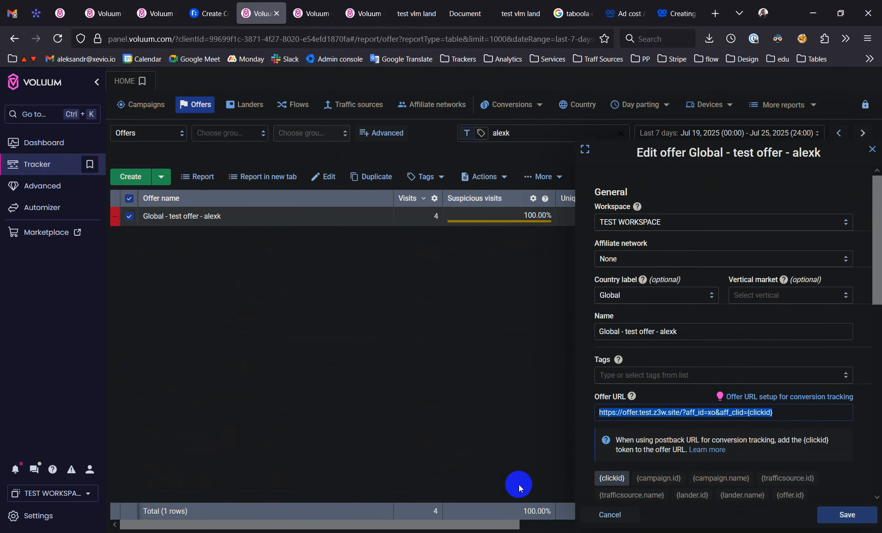
key(alt+Tab)
key(ctrl+v)
- Replace REPLACE in the postback URL with the offer URL's {clickid} token and remove the &currency=OPTIONAL parameter
shift+click(518, 93)
key(ctrl+c)
double_click(445, 137)
key(ctrl+v)
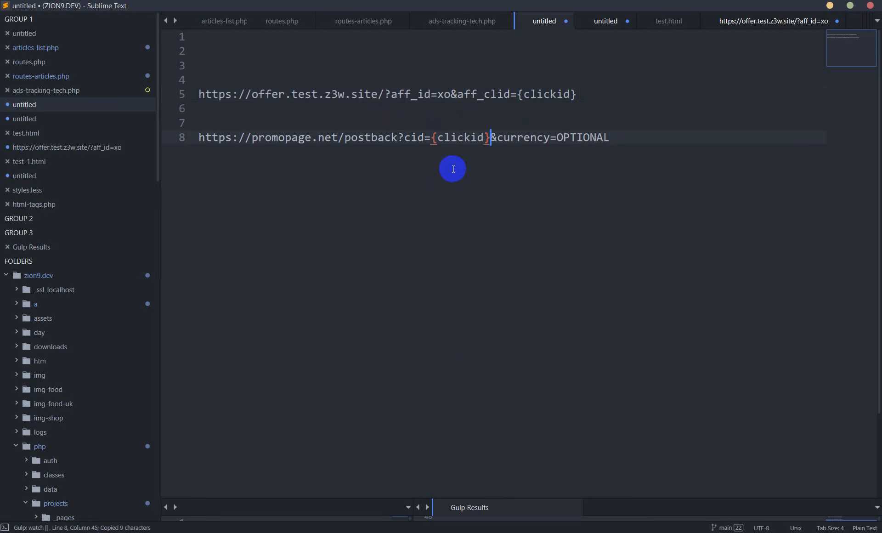
shift+click(622, 137)
key(BackSpace)
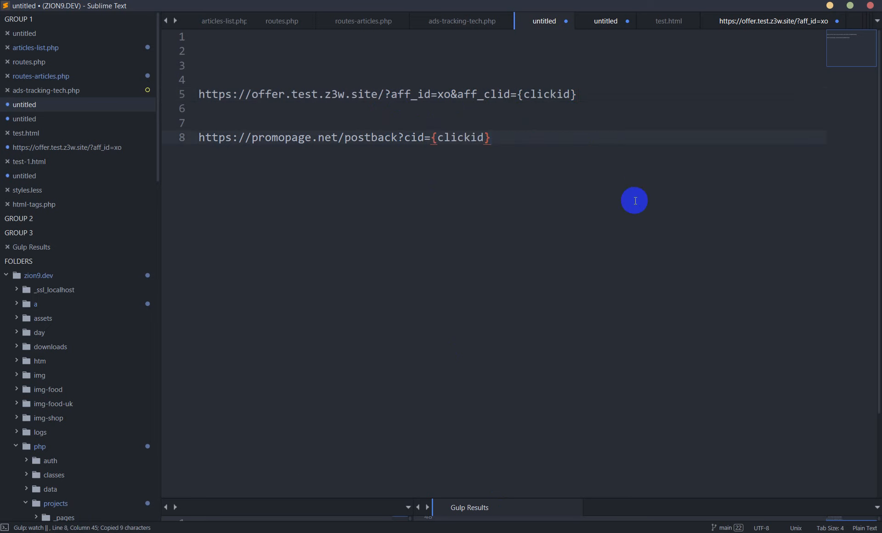
- Insert three more blank lines between the offer URL and the postback URL
click(454, 113)
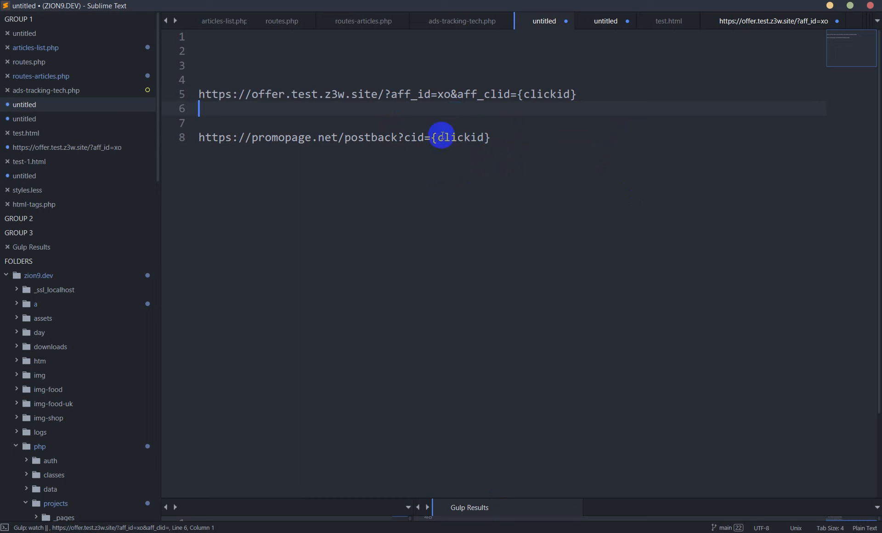
key(ctrl+shift+Return)
key(ctrl+shift+Return)
key(ctrl+shift+Return)
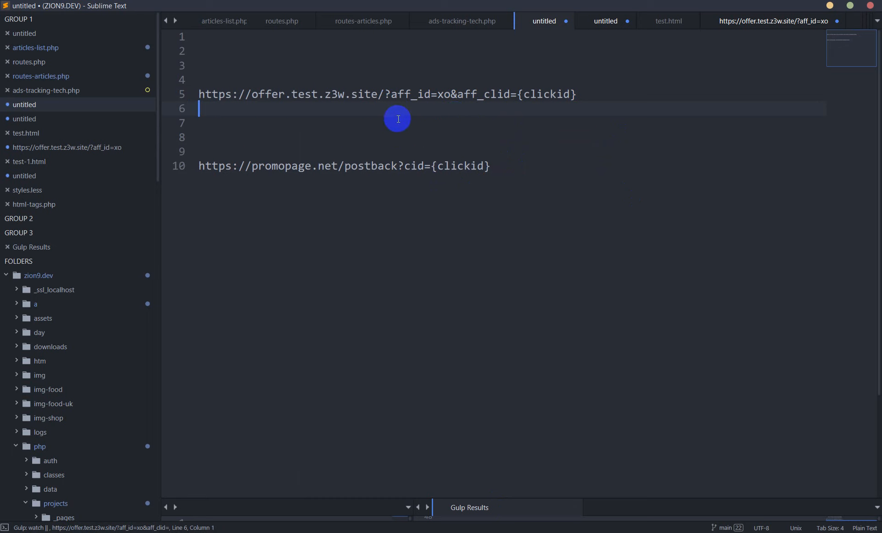
click(399, 140)
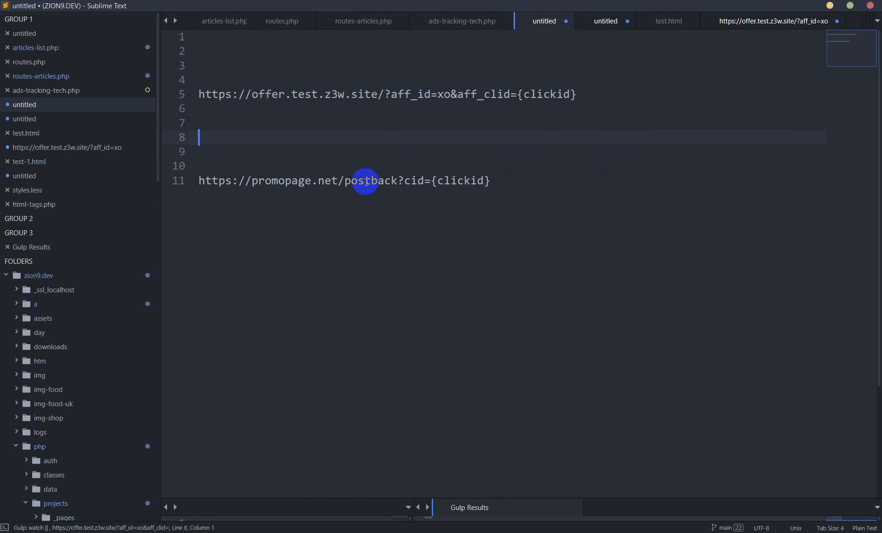
- Compare the {clickid} token in the offer URL and the postback URL, and switch back to Voluum
drag(518, 95, 576, 94)
drag(492, 180, 452, 180)
click(459, 161)
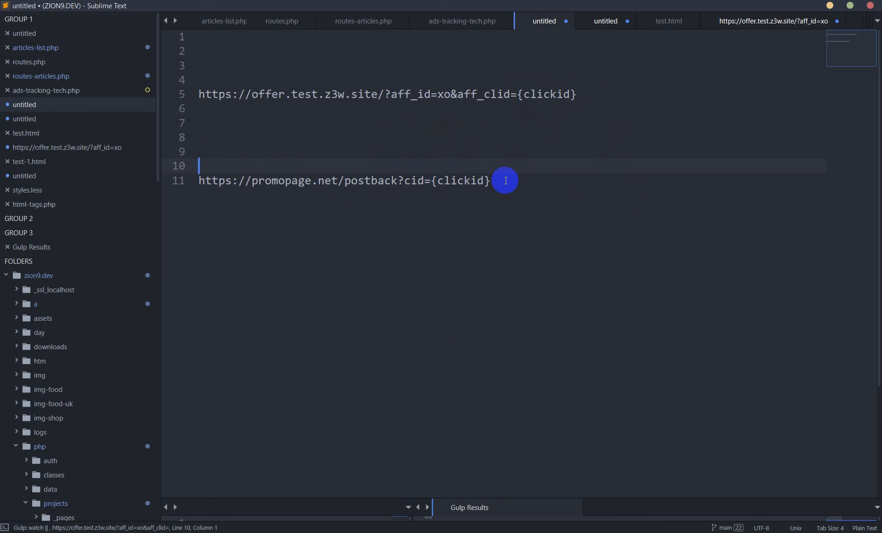
key(alt+Tab)
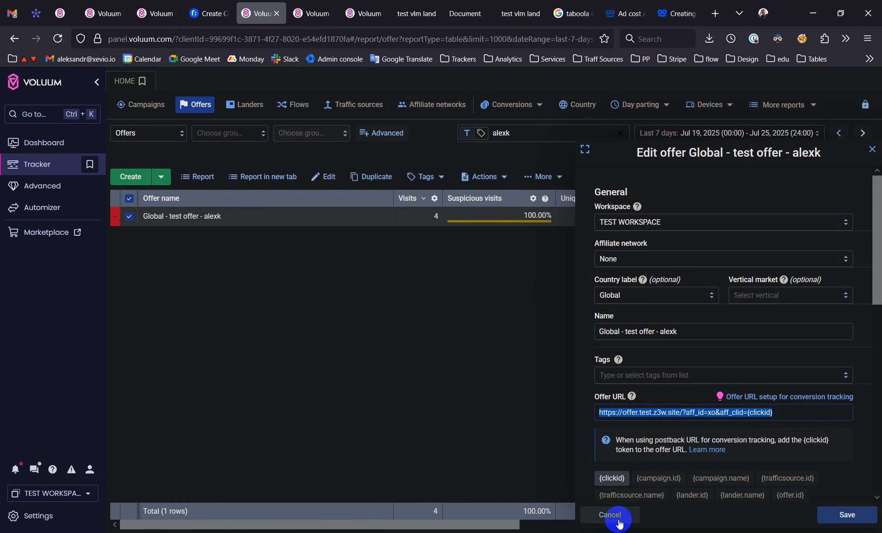
- Copy the traffic source postback URL from the Taboola traffic source's edit form and paste it on line 15 in Sublime Text
click(107, 6)
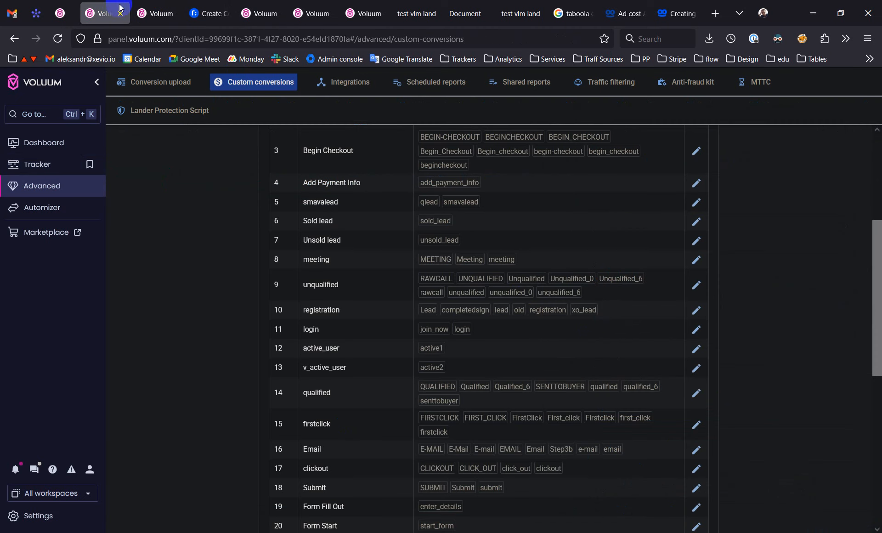
click(154, 12)
triple_click(385, 285)
key(ctrl+c)
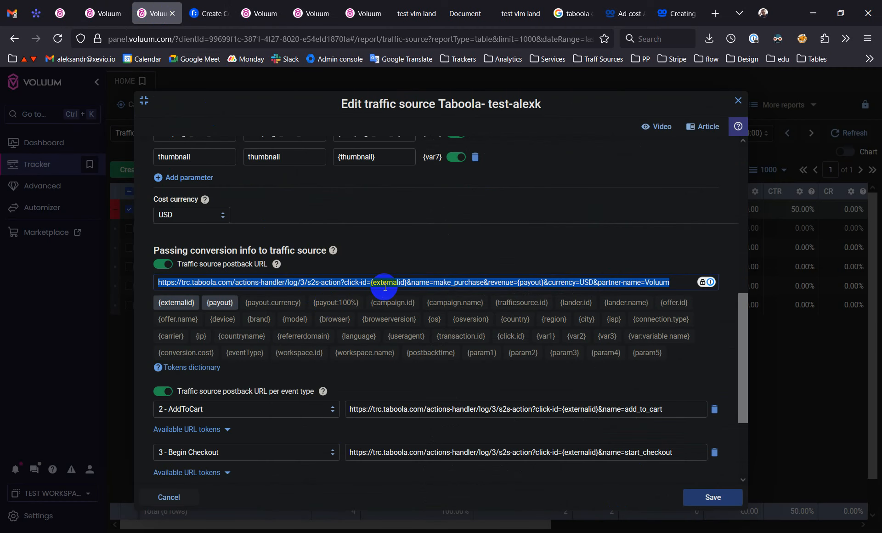
key(alt+Tab)
key(Return)
key(Return)
key(Return)
key(Return)
key(ctrl+v)
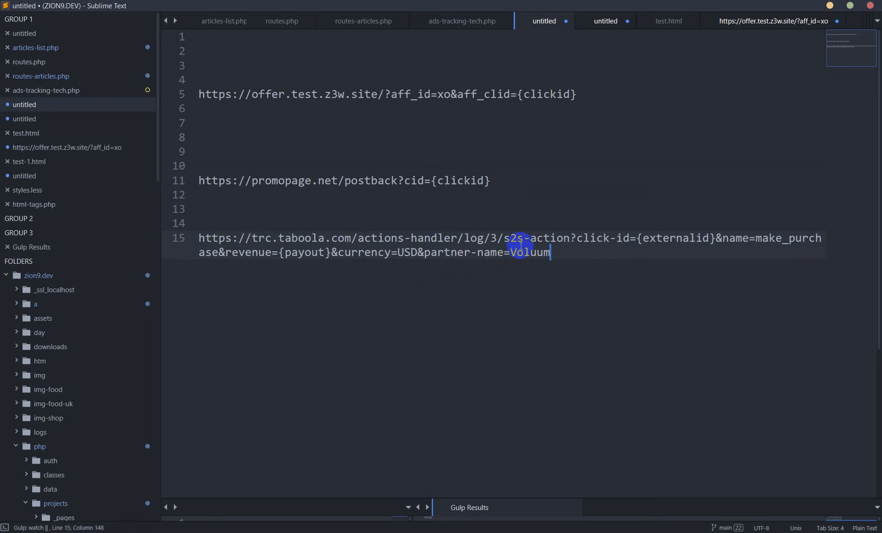
- Compare the {externalid} token in the Taboola postback URL with the {clickid} token in the promopage.net postback URL
double_click(662, 239)
click(663, 255)
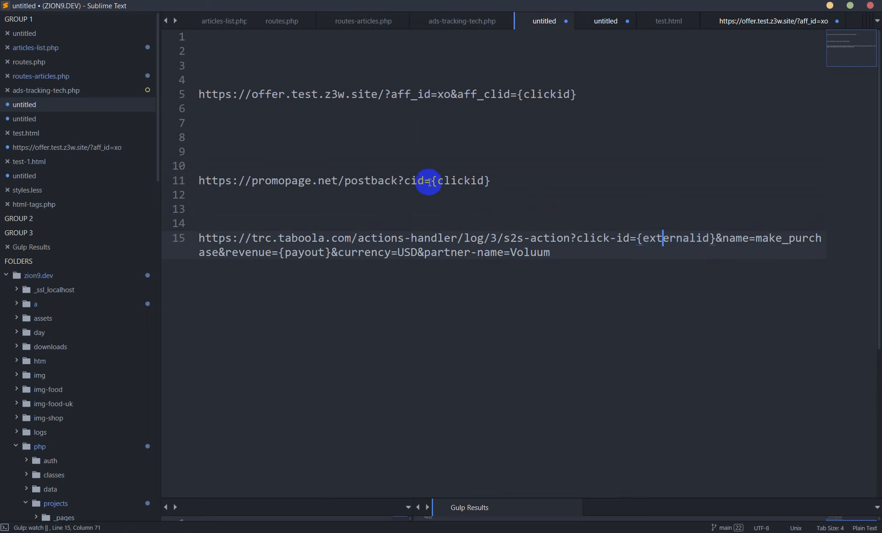
mouse_move(430, 181)
mouse_down()
mouse_move(498, 181)
mouse_move(426, 182)
mouse_up()
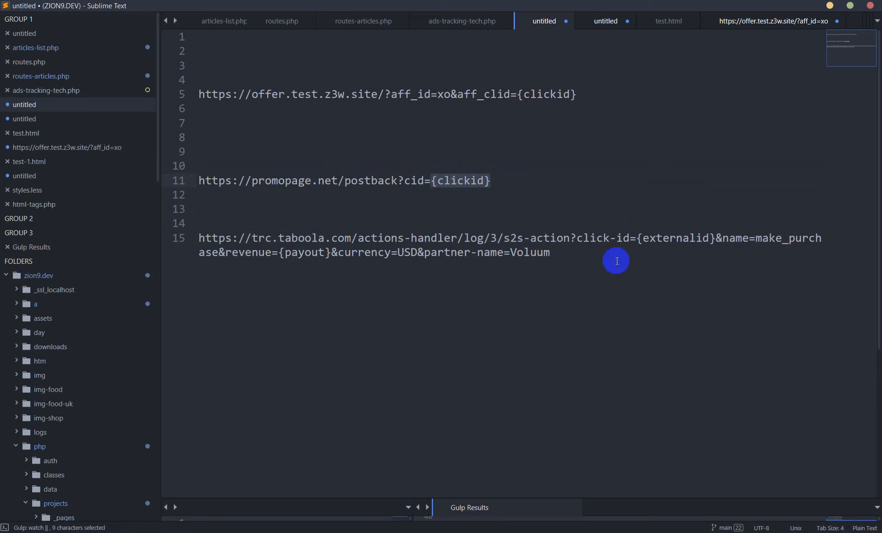
click(599, 257)
drag(635, 238, 702, 238)
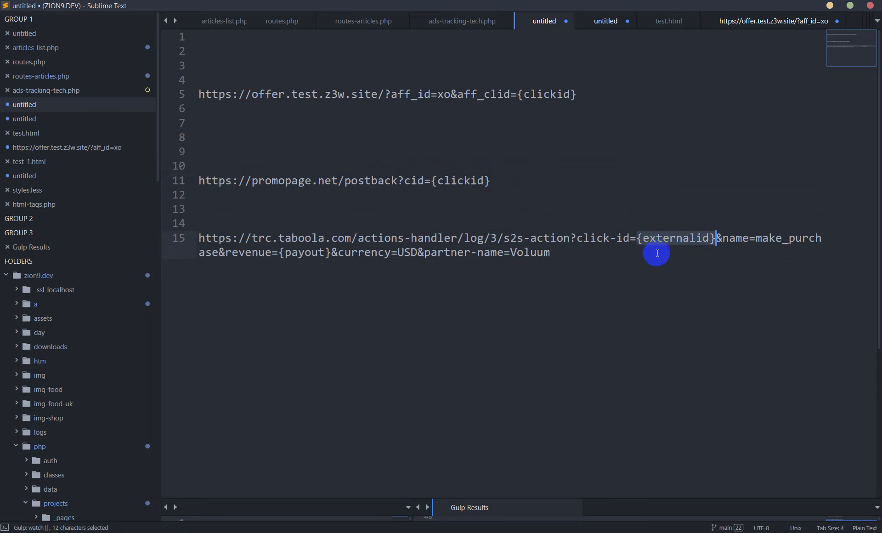
double_click(666, 241)
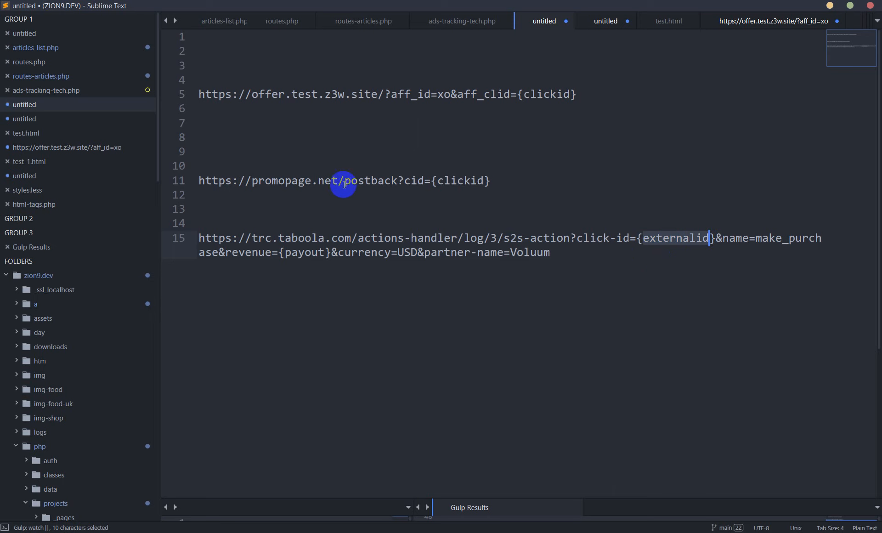
click(511, 183)
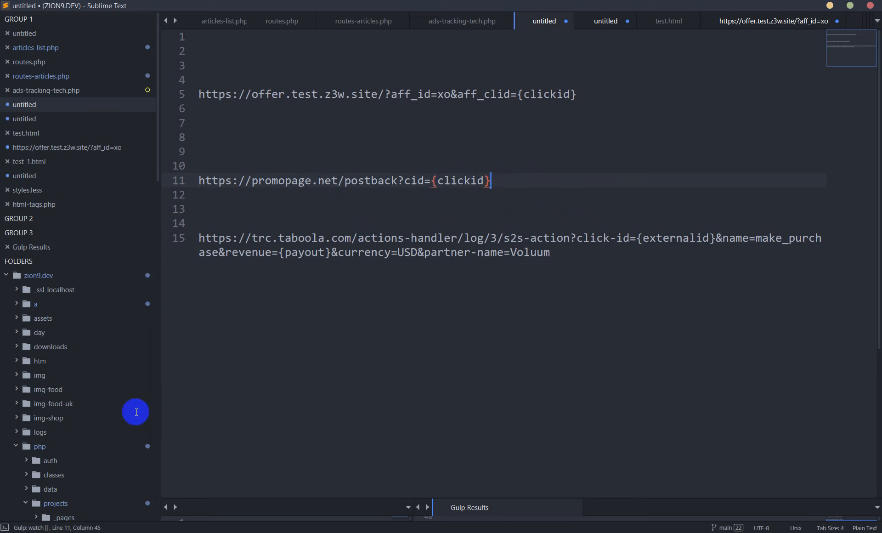
drag(506, 182, 427, 182)
click(510, 183)
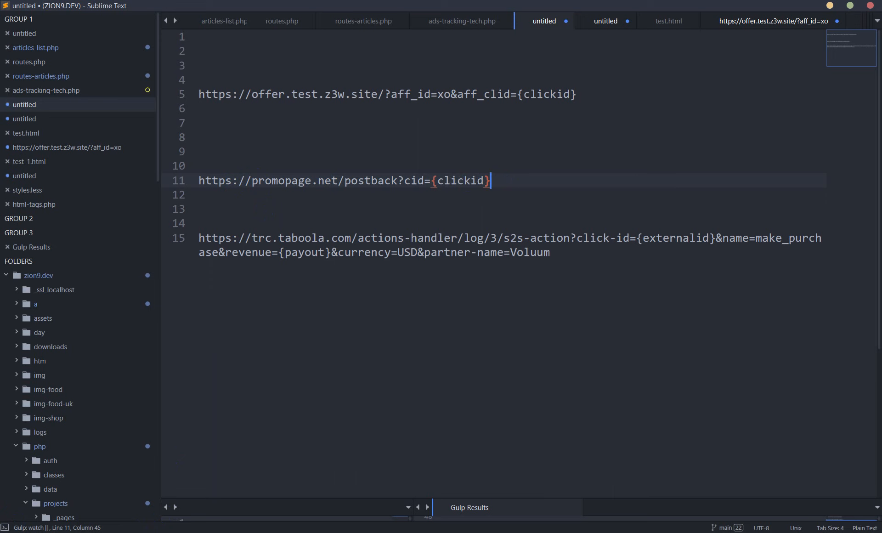
- Paste &payout={usd_product_price}&txid={order_id} on line 14 and append the same parameters to the promopage.net postback URL on line 11
click(426, 199)
key(Return)
key(Return)
text(&payout={usd_product_price}&txid={order_id})
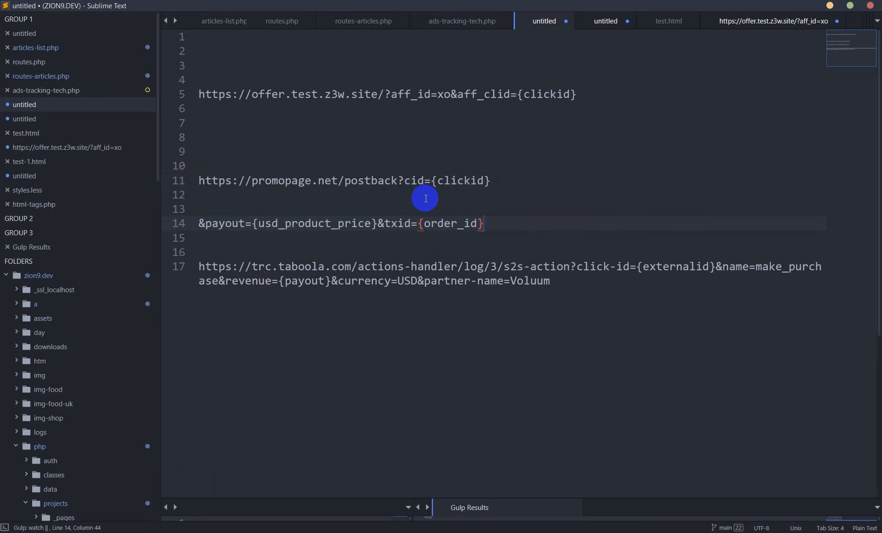
double_click(216, 223)
click(298, 223)
click(512, 182)
text(&payout={usd_product_price}&txid={order_id})
drag(791, 179, 200, 184)
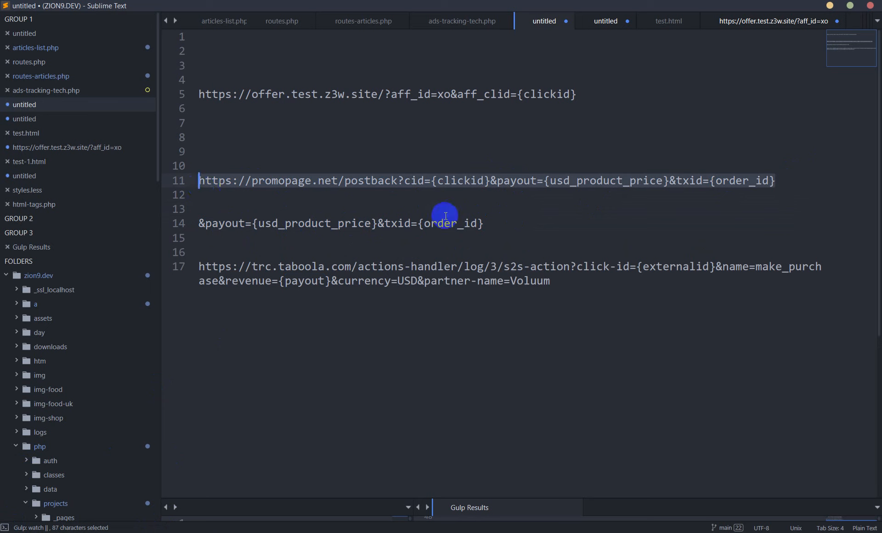
- Delete the payout and txid parameters from the promopage.net postback URL along with their separate copy below it
click(516, 205)
drag(506, 218, 491, 181)
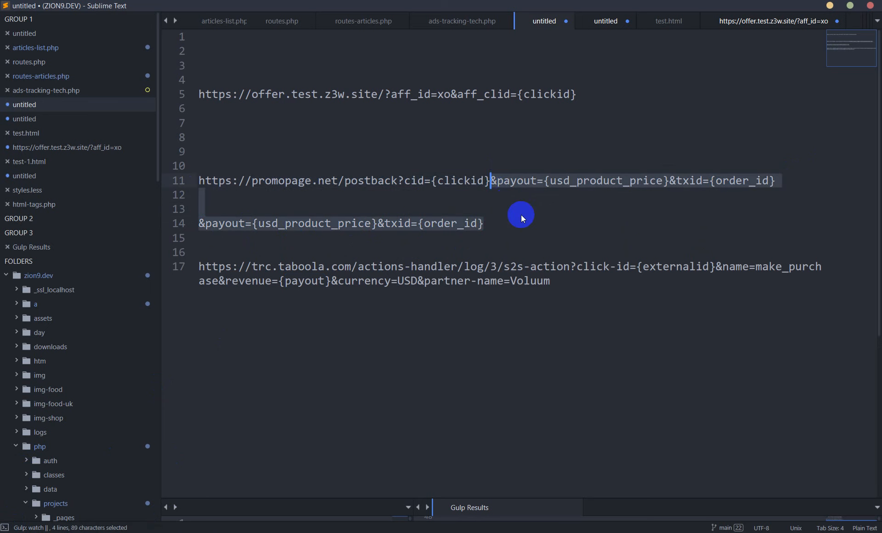
key(BackSpace)
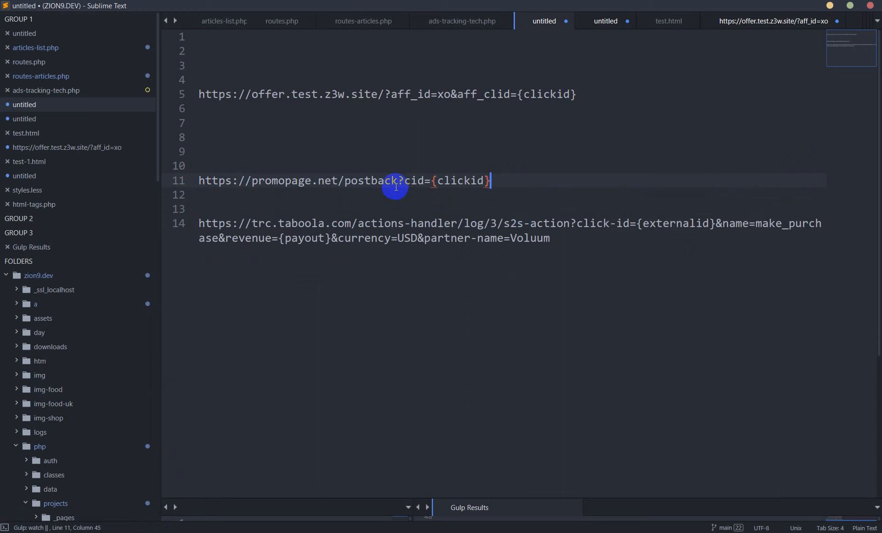
- Examine the cid parameter and {clickid} token in the promopage.net postback URL against the {clickid} token in the offer URL
double_click(412, 180)
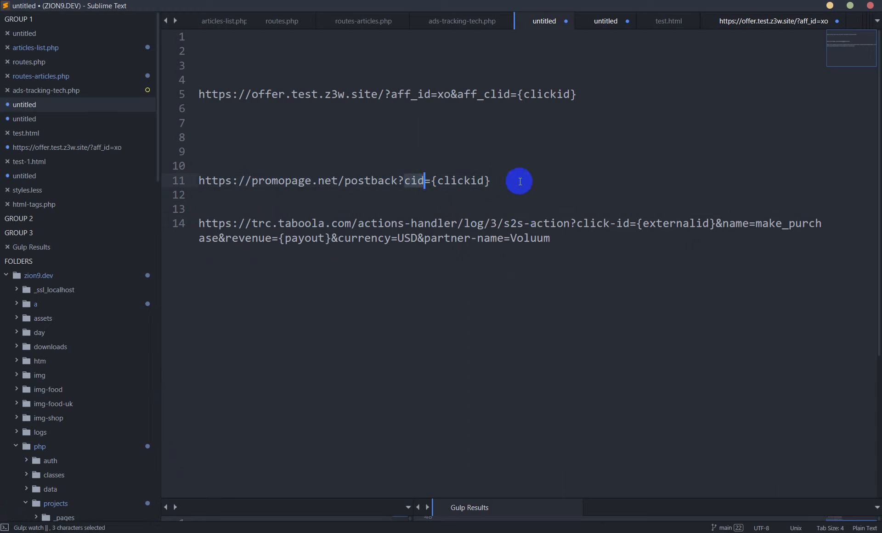
drag(432, 181, 497, 190)
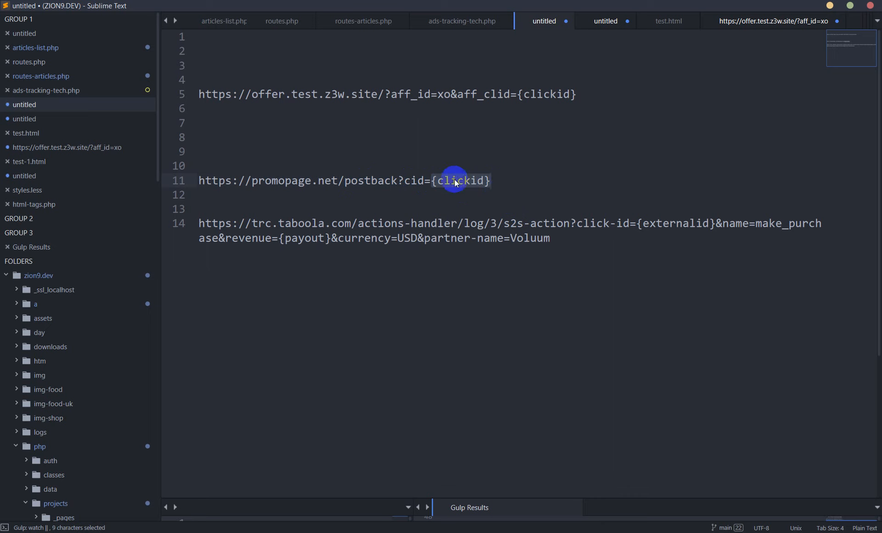
click(459, 154)
drag(518, 95, 579, 93)
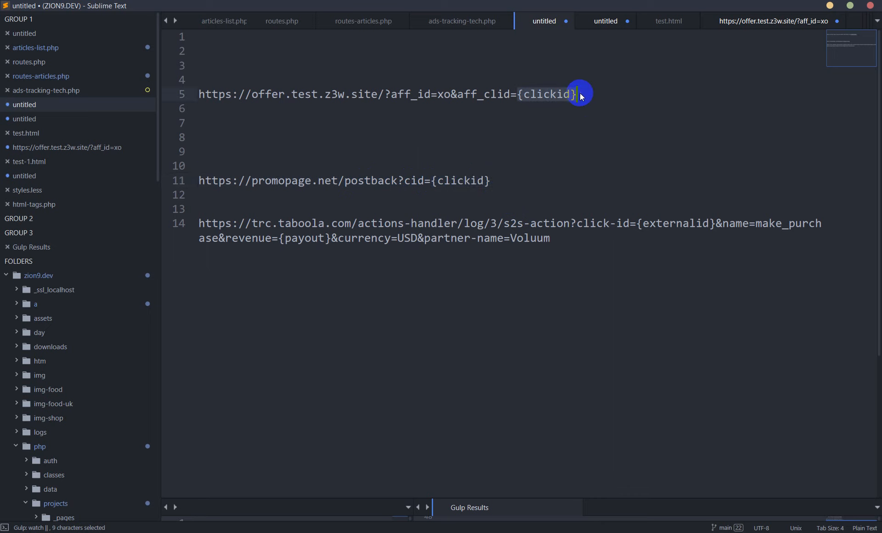
click(508, 130)
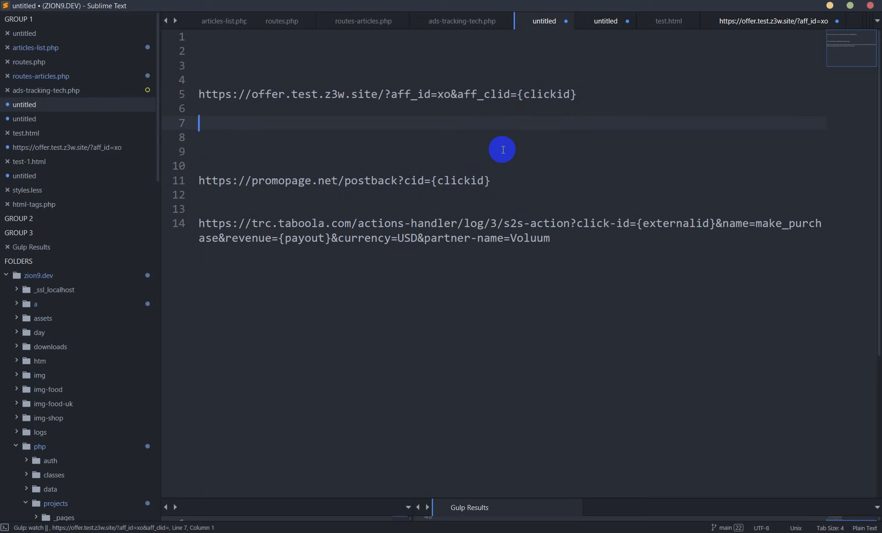